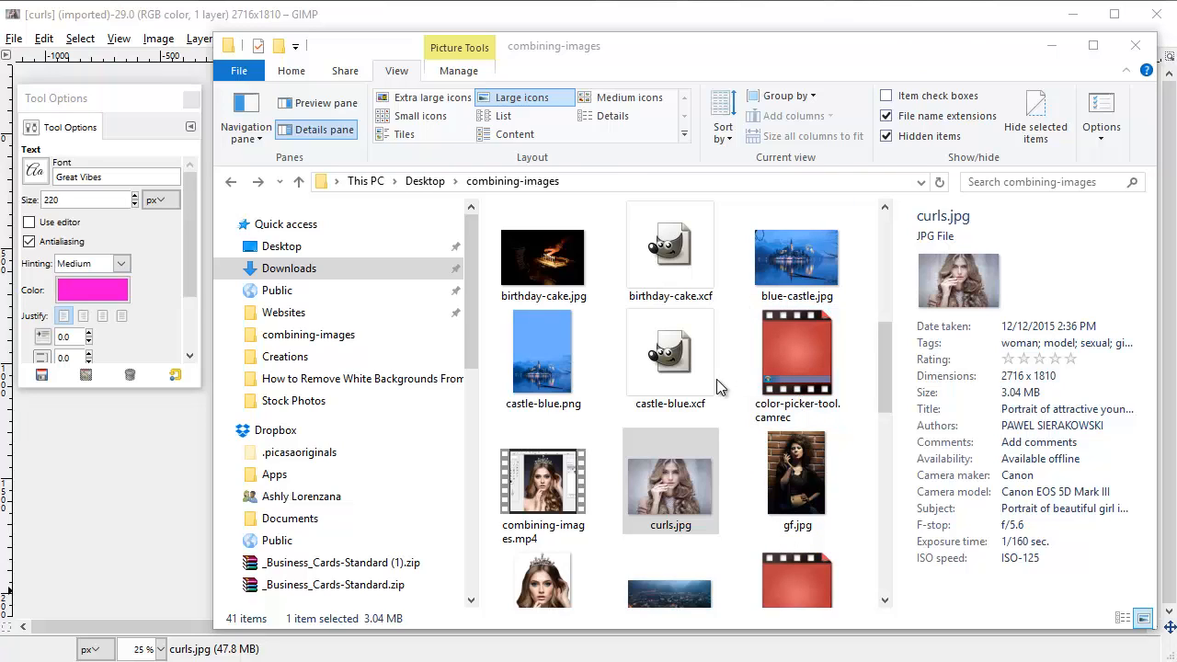
# - Put the file browser away, select the entire curls.jpg image and create guides from that selection
pyautogui.click(671, 499)
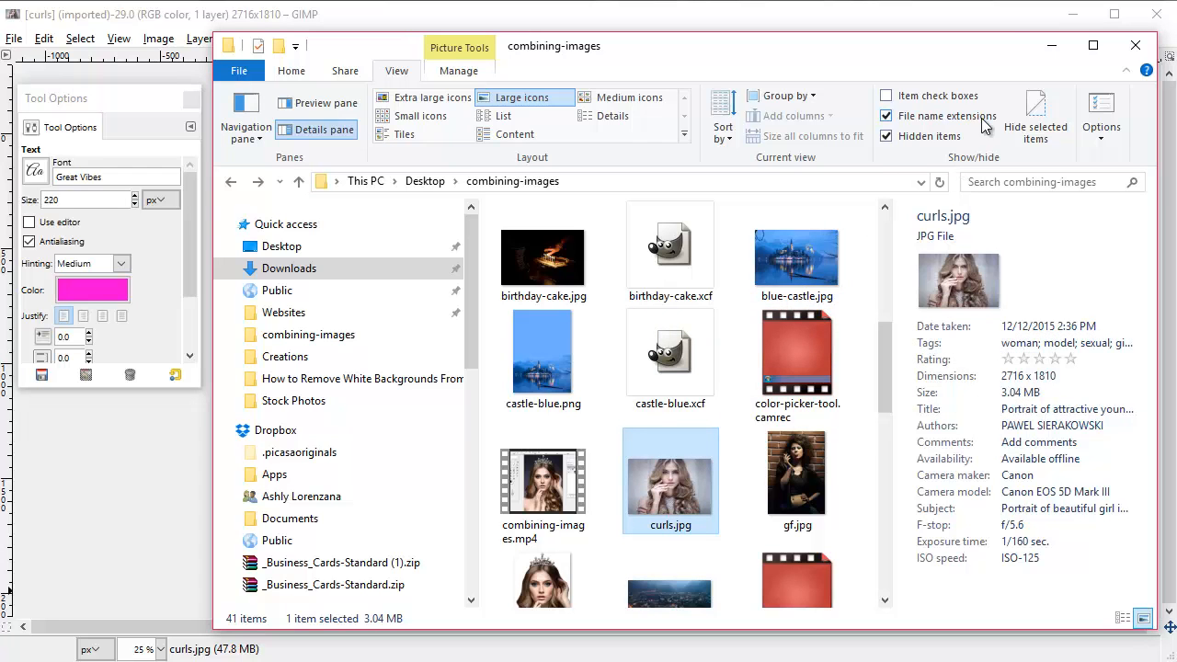
pyautogui.click(1034, 46)
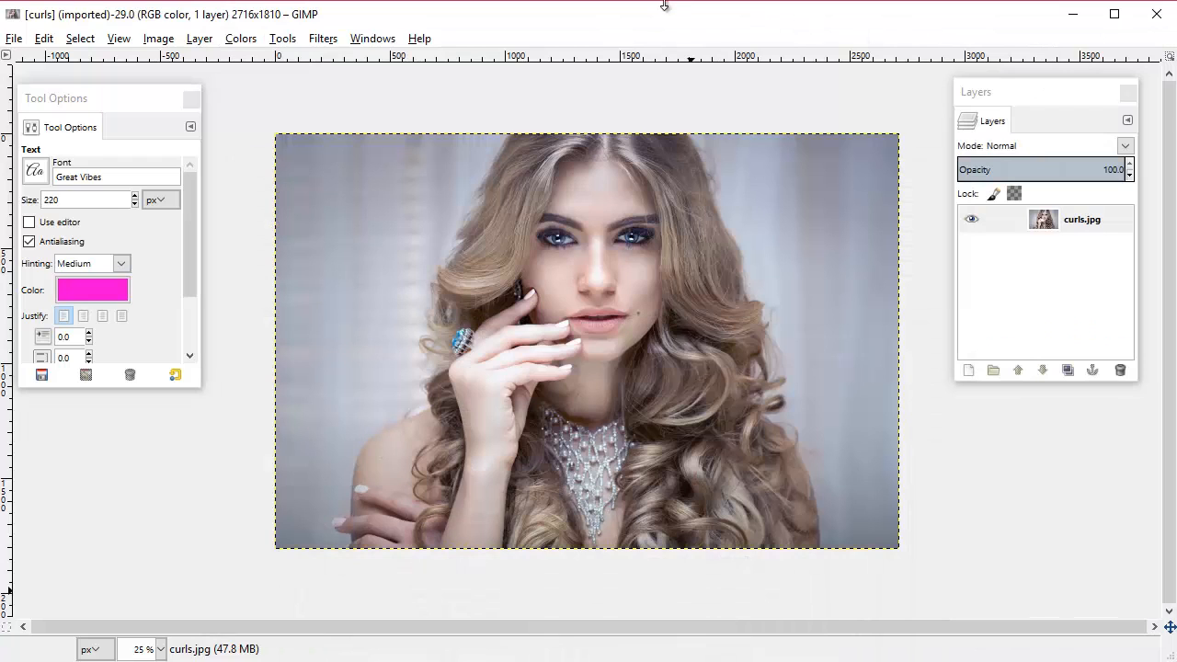
pyautogui.click(80, 39)
pyautogui.click(89, 62)
pyautogui.click(158, 39)
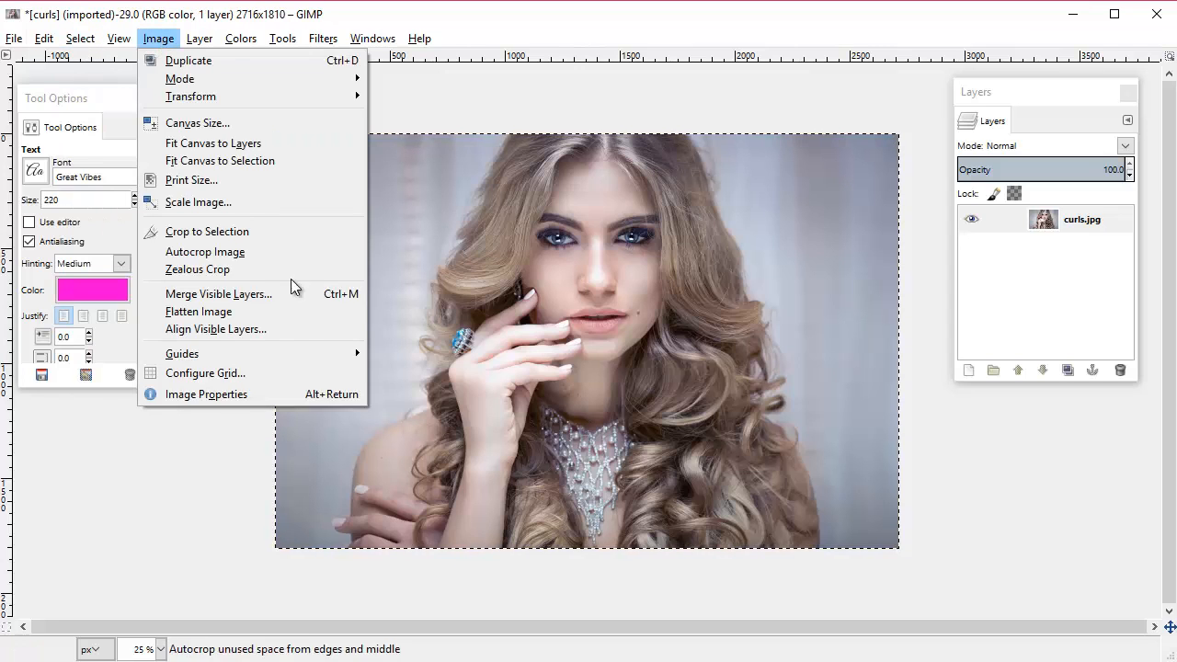
pyautogui.moveTo(354, 353)
pyautogui.click(488, 389)
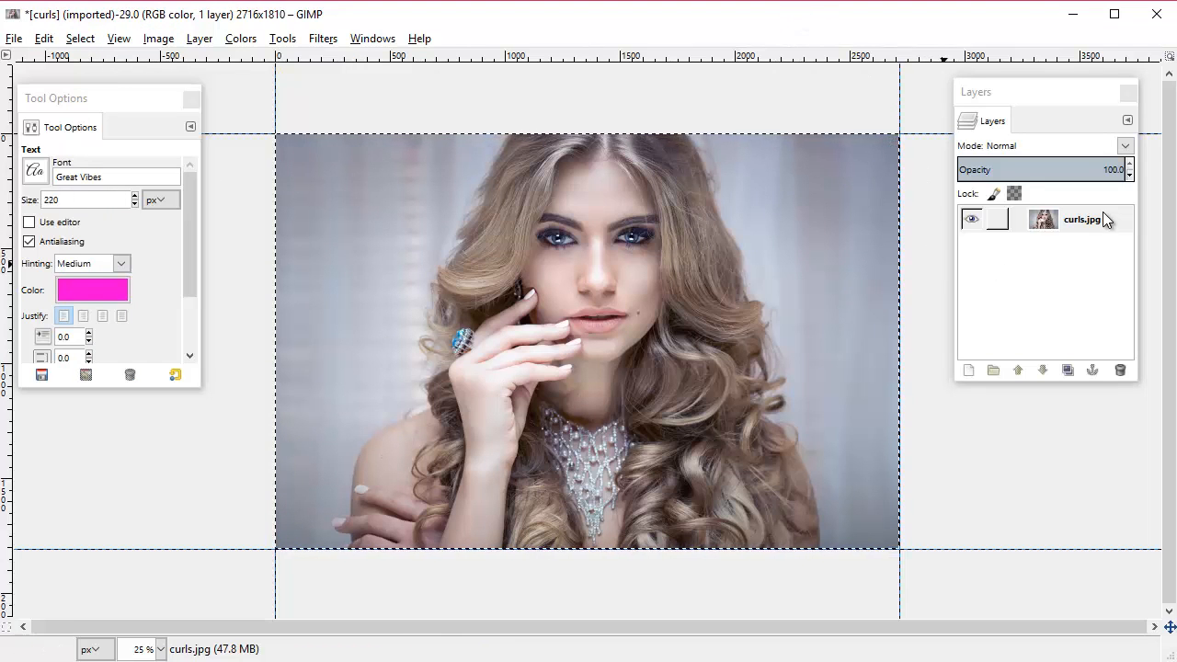
# - Add an alpha channel to the curls.jpg layer and place the Layers dialog beside the image
pyautogui.click(1074, 220)
pyautogui.rightClick(1074, 220)
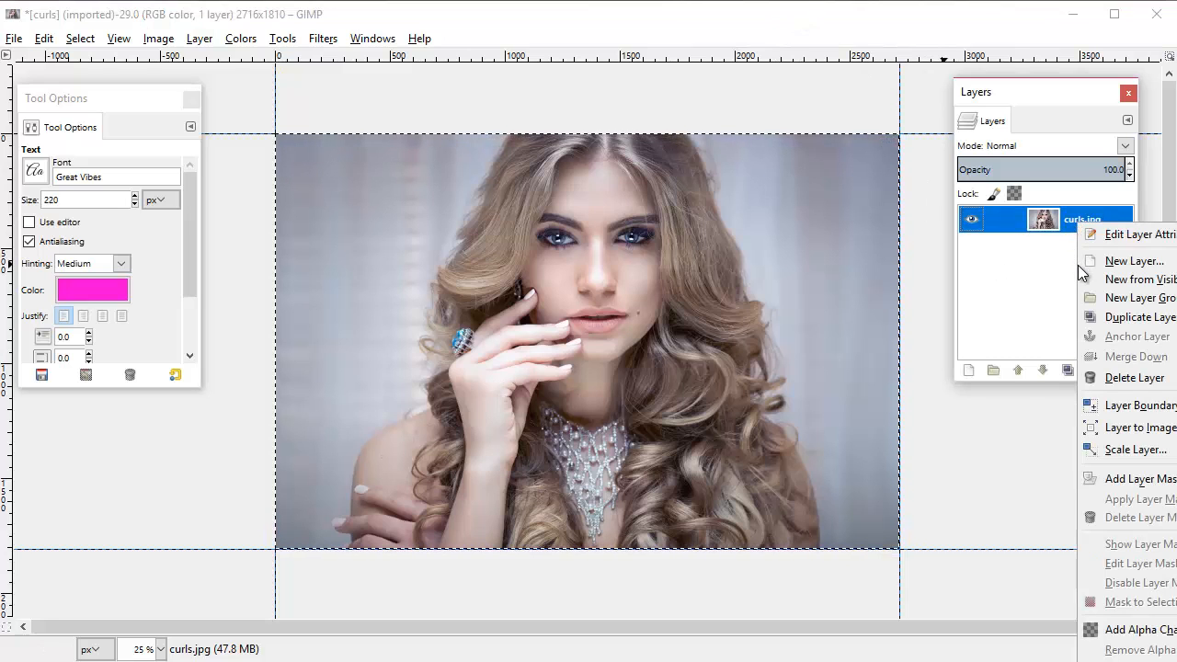
pyautogui.click(1040, 97)
pyautogui.moveTo(1041, 97); pyautogui.dragTo(846, 97)
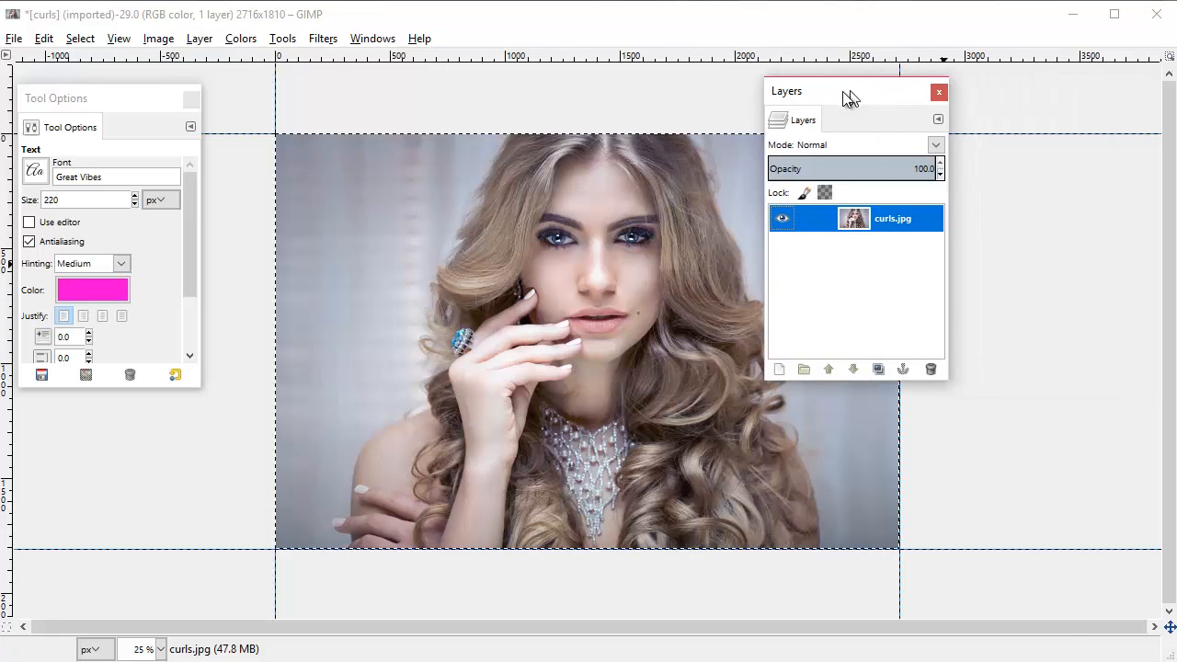
pyautogui.rightClick(856, 224)
pyautogui.click(947, 632)
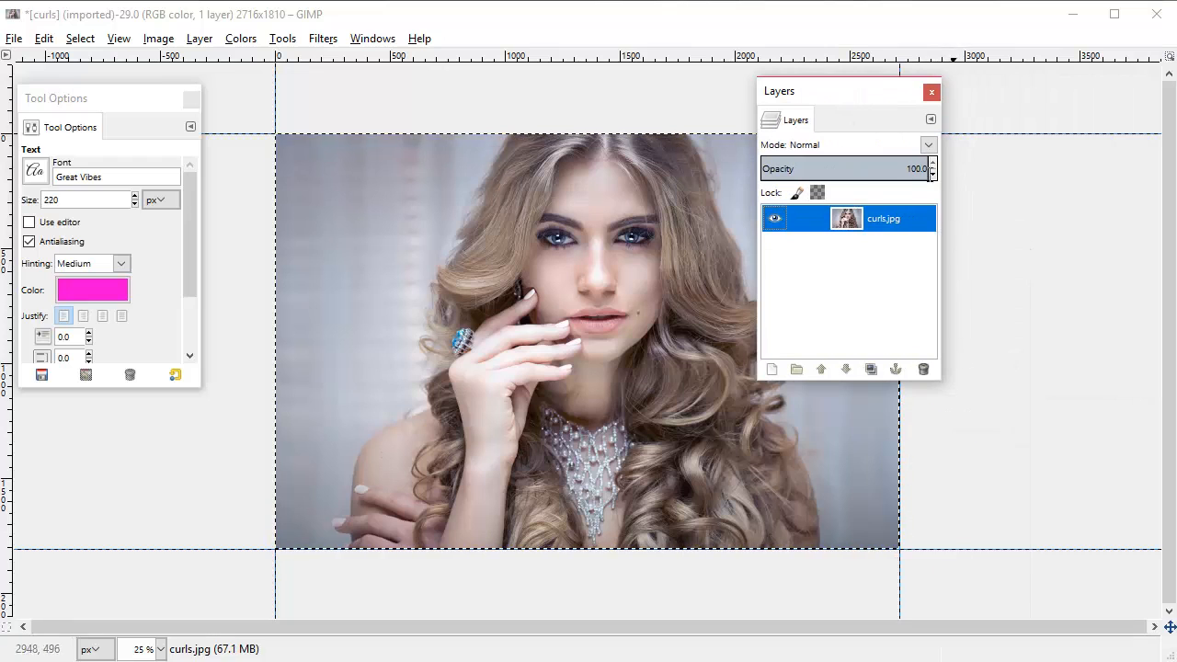
pyautogui.moveTo(781, 97); pyautogui.dragTo(977, 144)
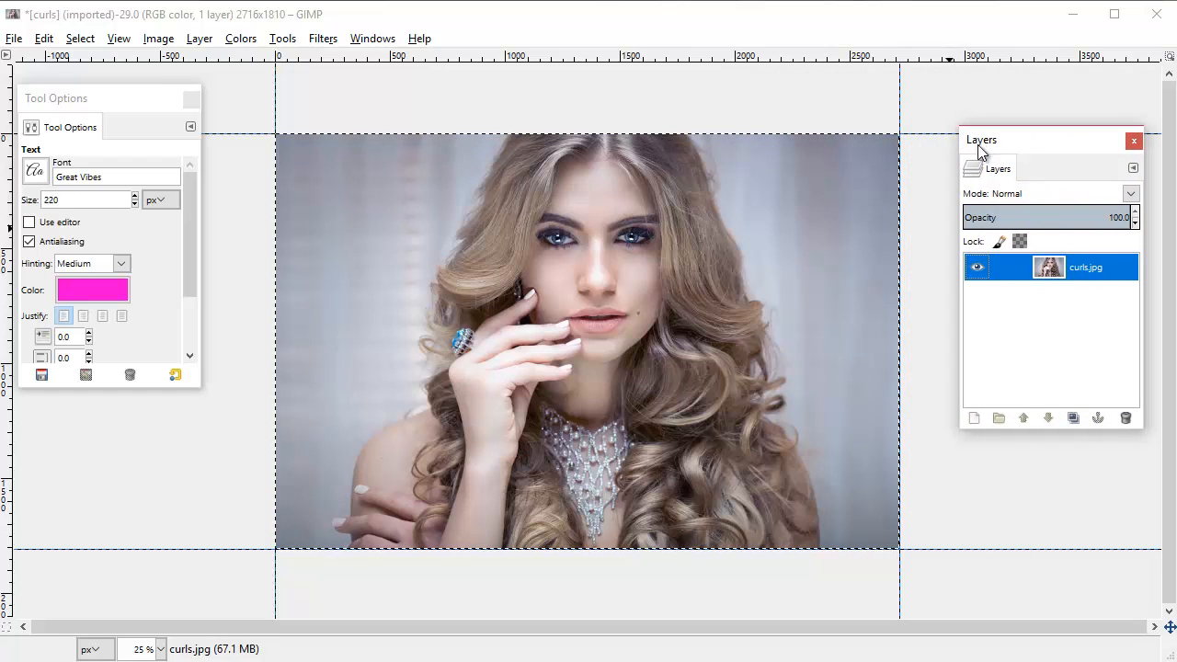
# - Add a transparent 2716 × 1810 px layer above curls.jpg, and make curls.jpg the active layer
pyautogui.click(974, 418)
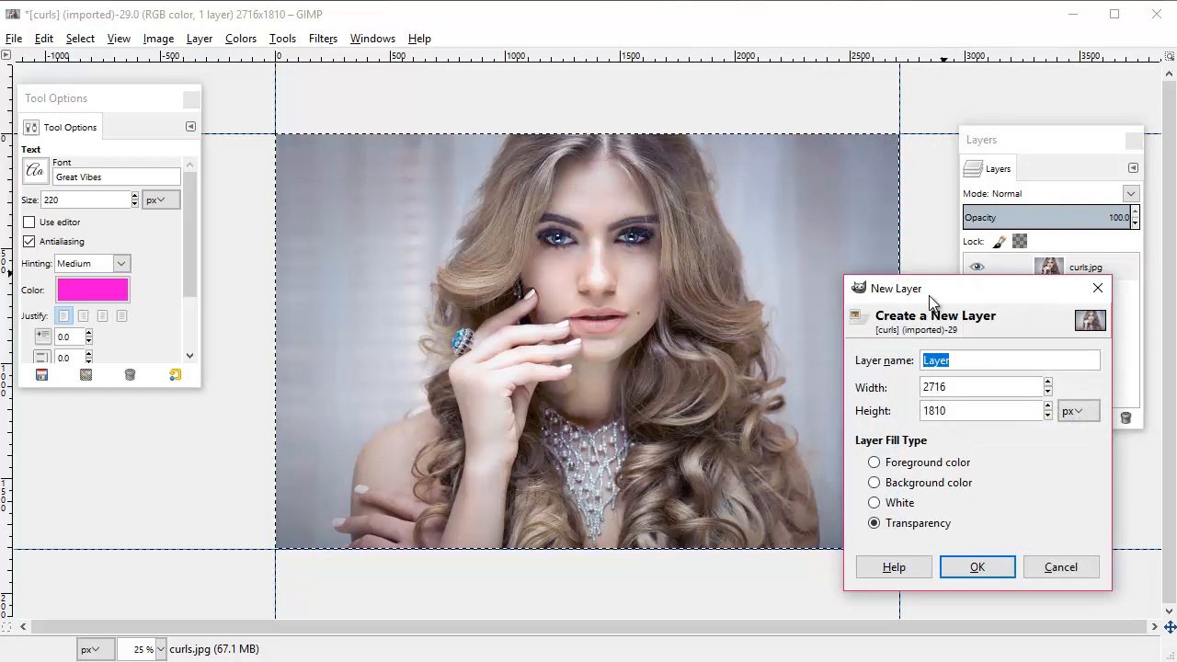
pyautogui.click(974, 566)
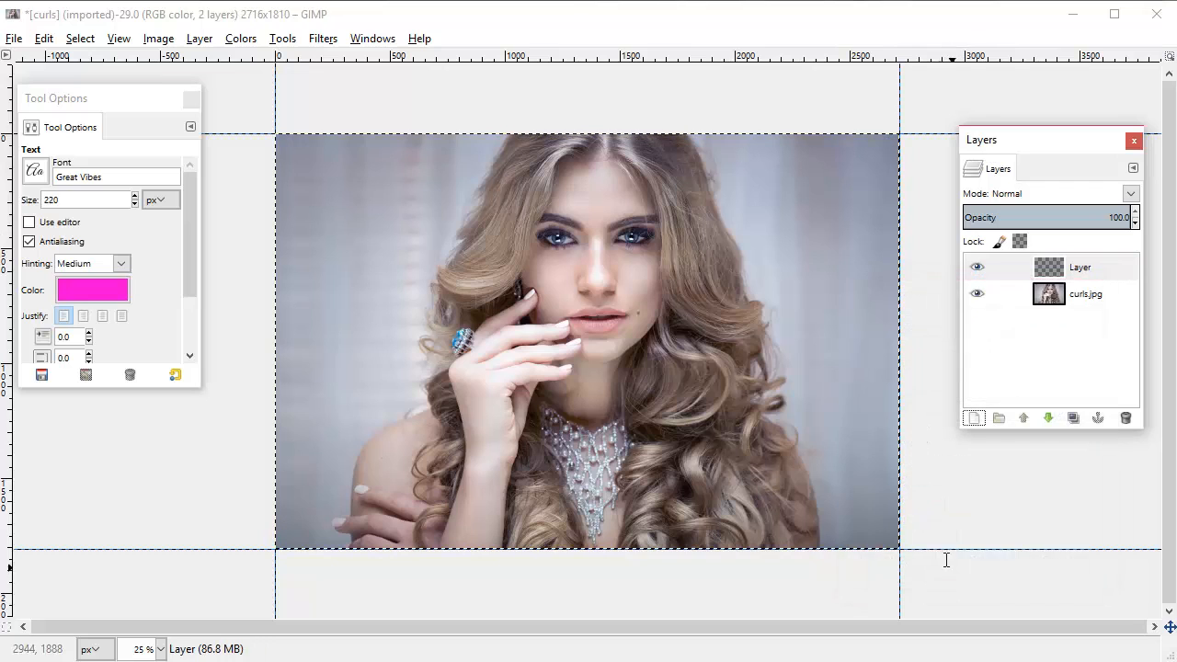
pyautogui.click(1072, 302)
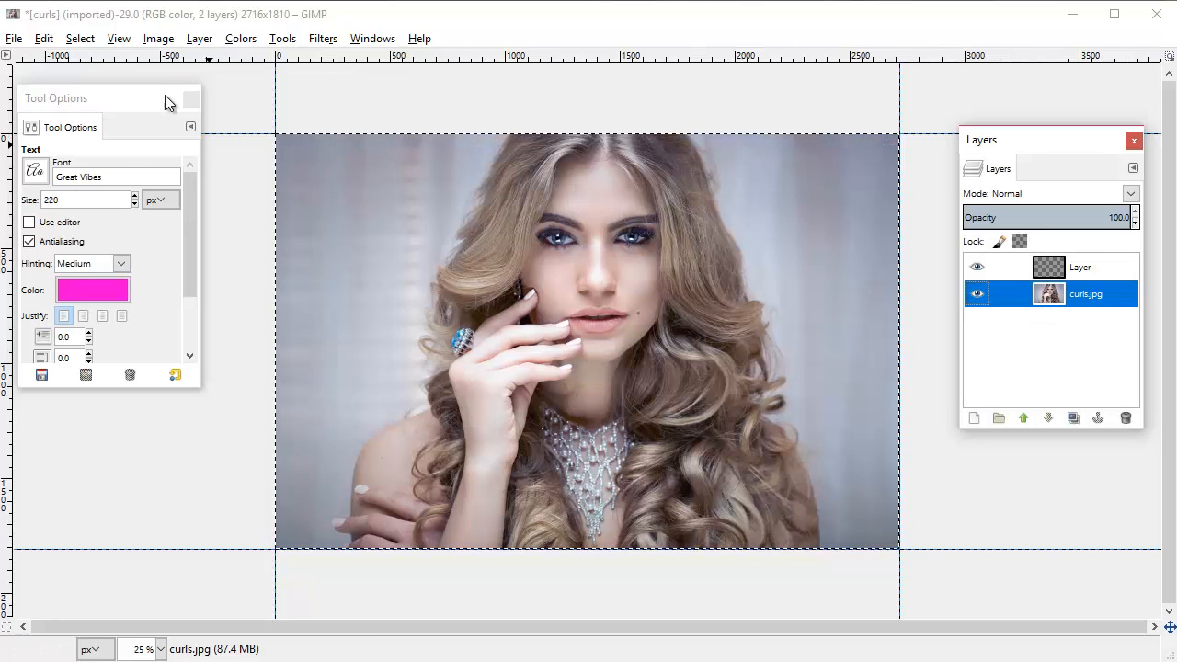
# - Replace the Tool Options dialog with a new toolbox, widened to five tool columns and placed beside the image
pyautogui.click(191, 98)
pyautogui.click(350, 39)
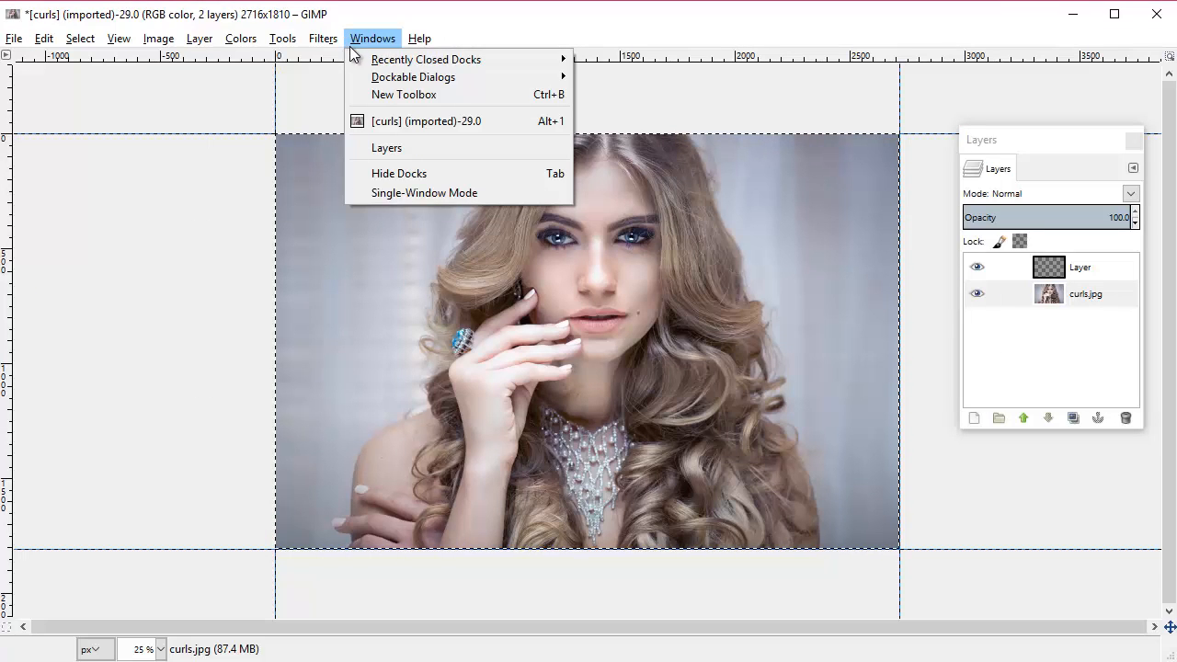
pyautogui.click(404, 95)
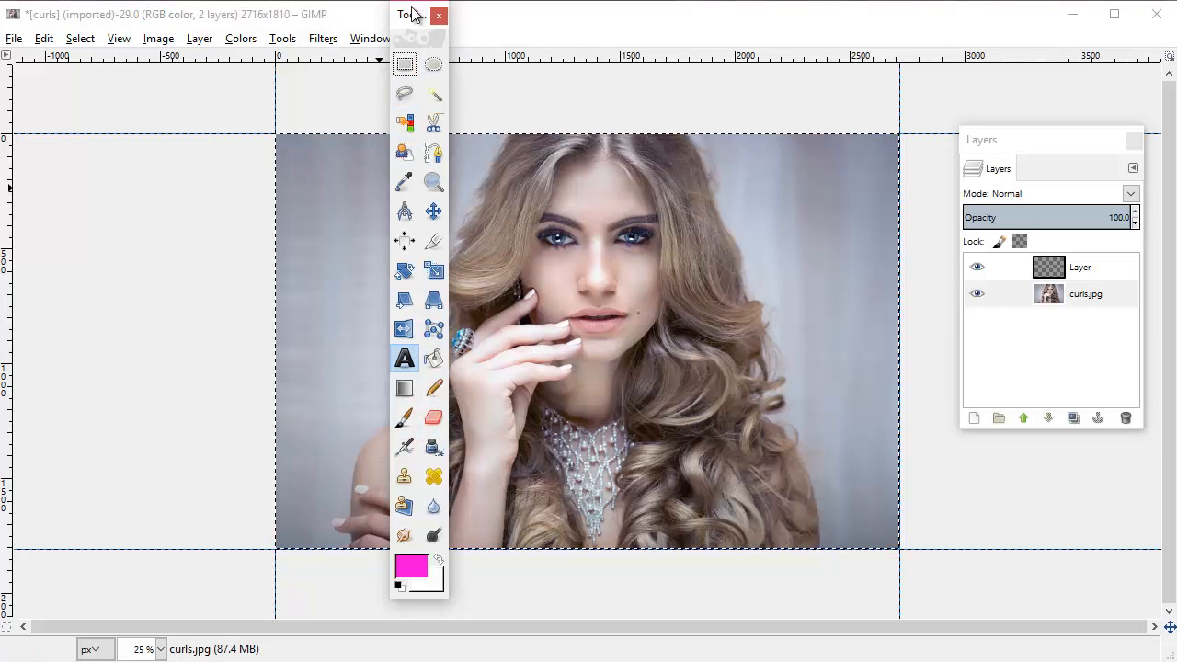
pyautogui.moveTo(411, 14); pyautogui.dragTo(93, 43)
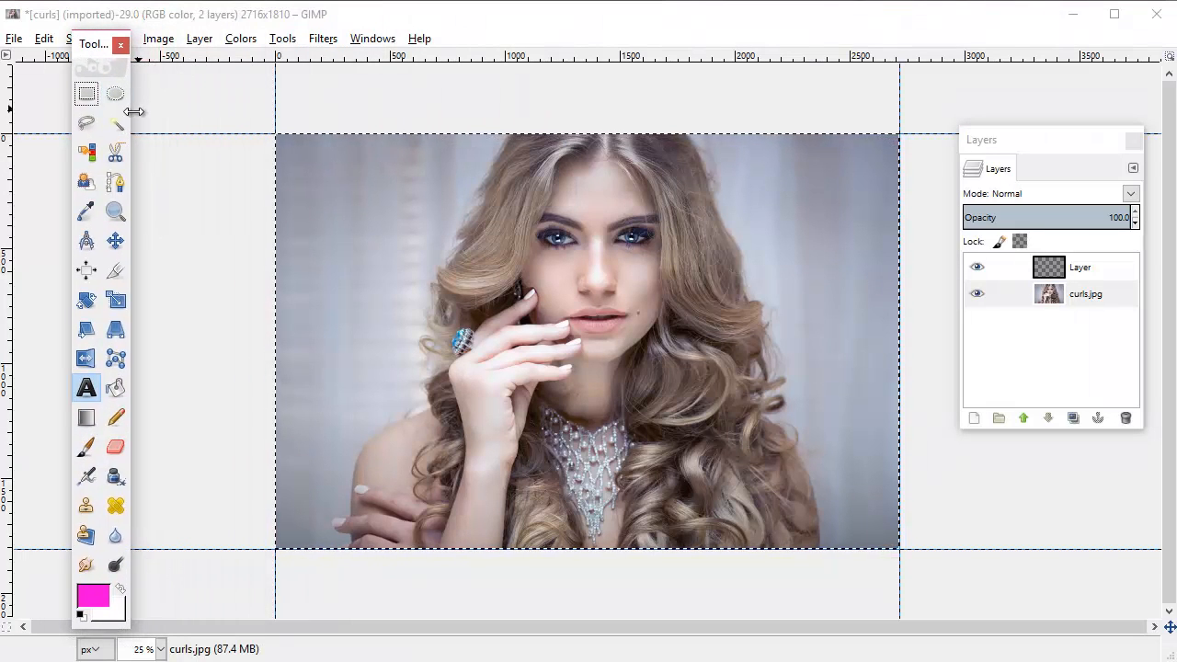
pyautogui.moveTo(133, 111); pyautogui.dragTo(226, 112)
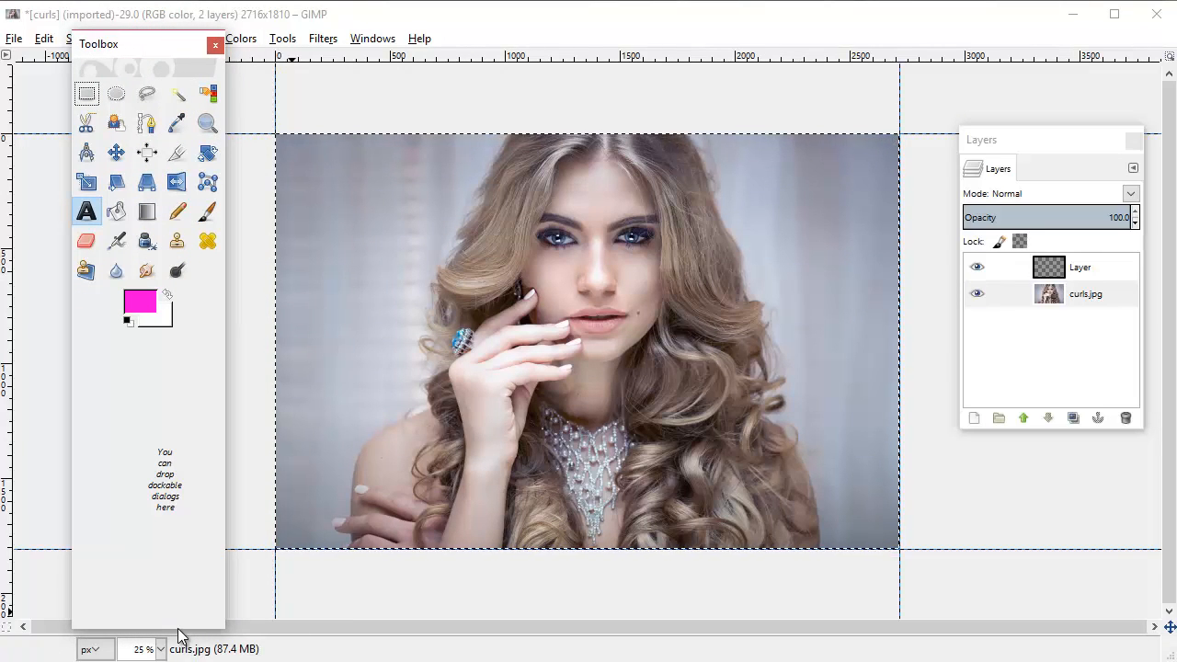
pyautogui.moveTo(185, 631); pyautogui.dragTo(184, 525)
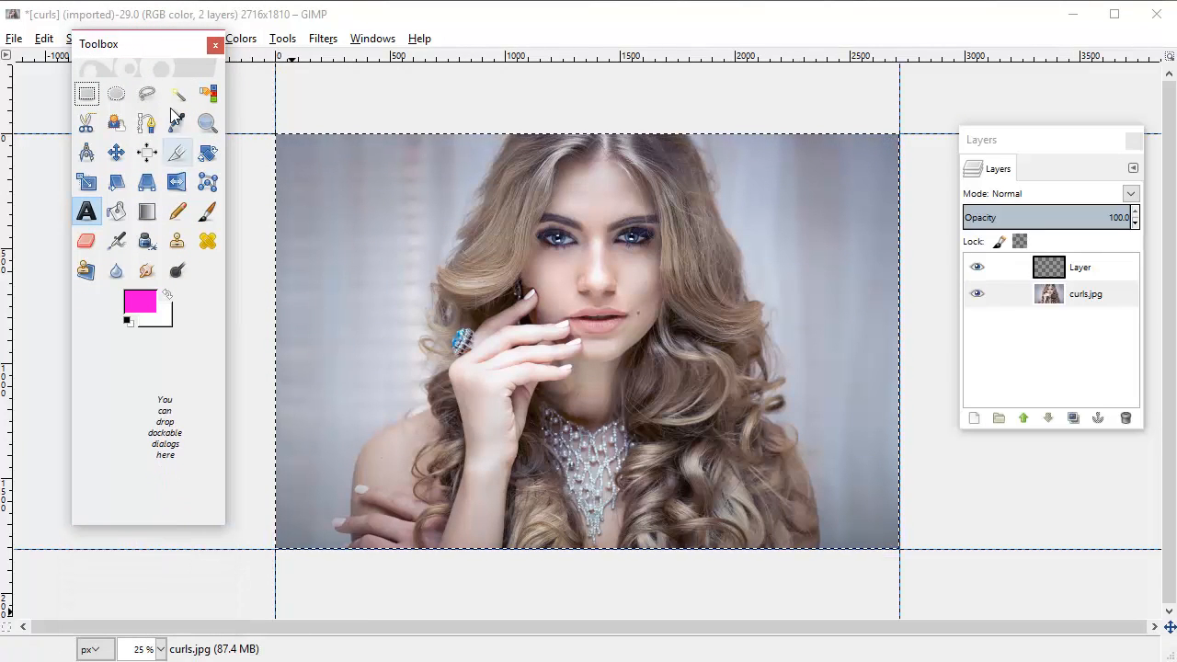
pyautogui.moveTo(134, 48); pyautogui.dragTo(97, 95)
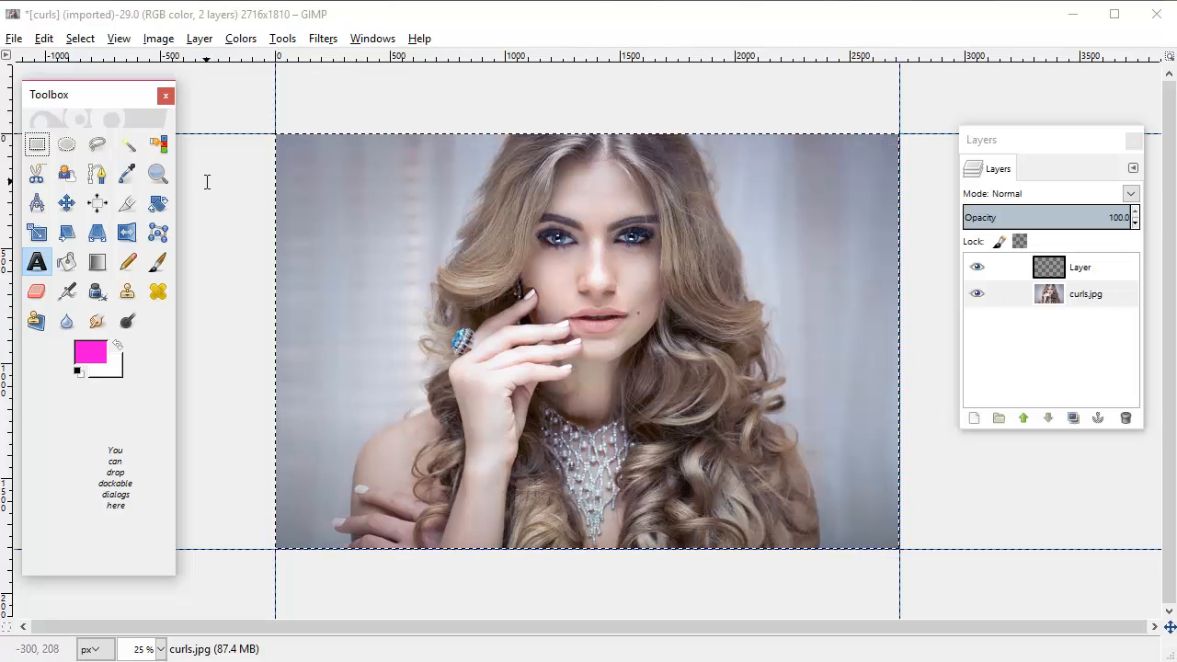
pyautogui.moveTo(88, 113); pyautogui.dragTo(114, 119)
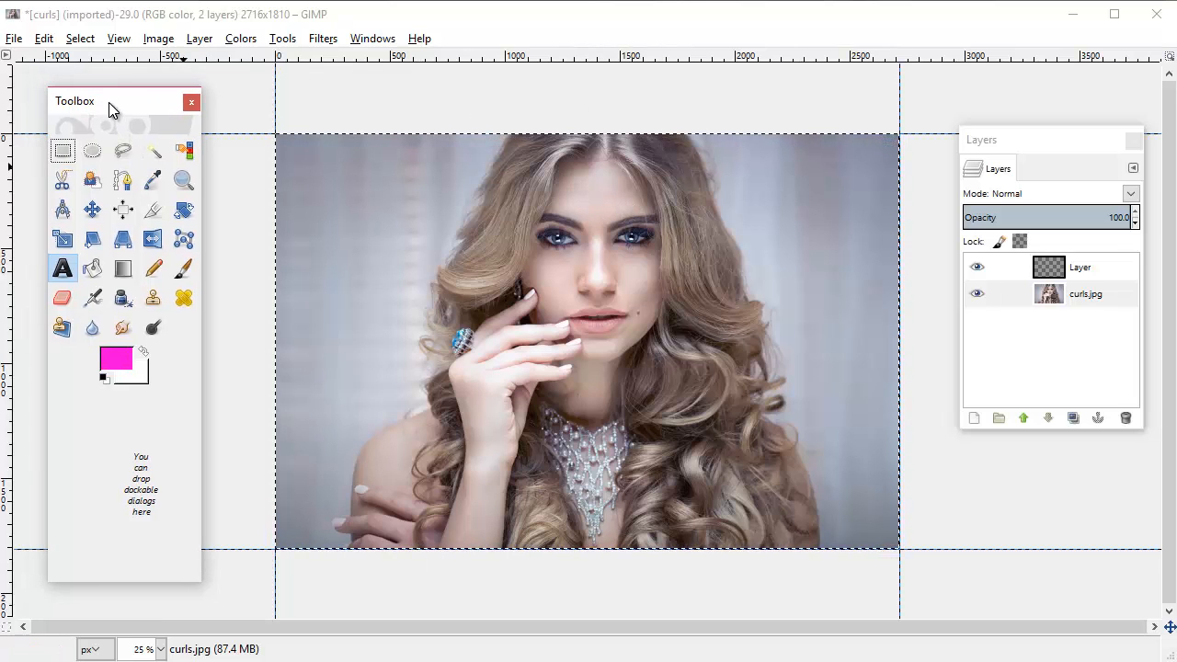
# - Fit the image in the window and activate the Paths tool with its options shown
pyautogui.doubleClick(129, 183)
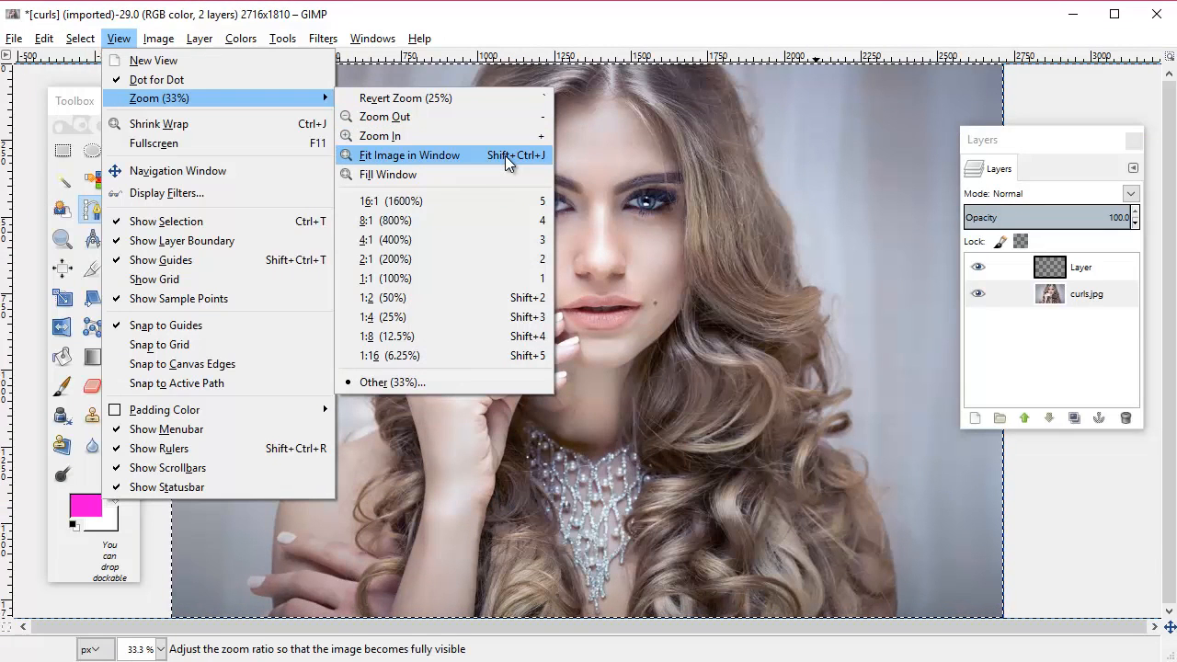
pyautogui.click(506, 162)
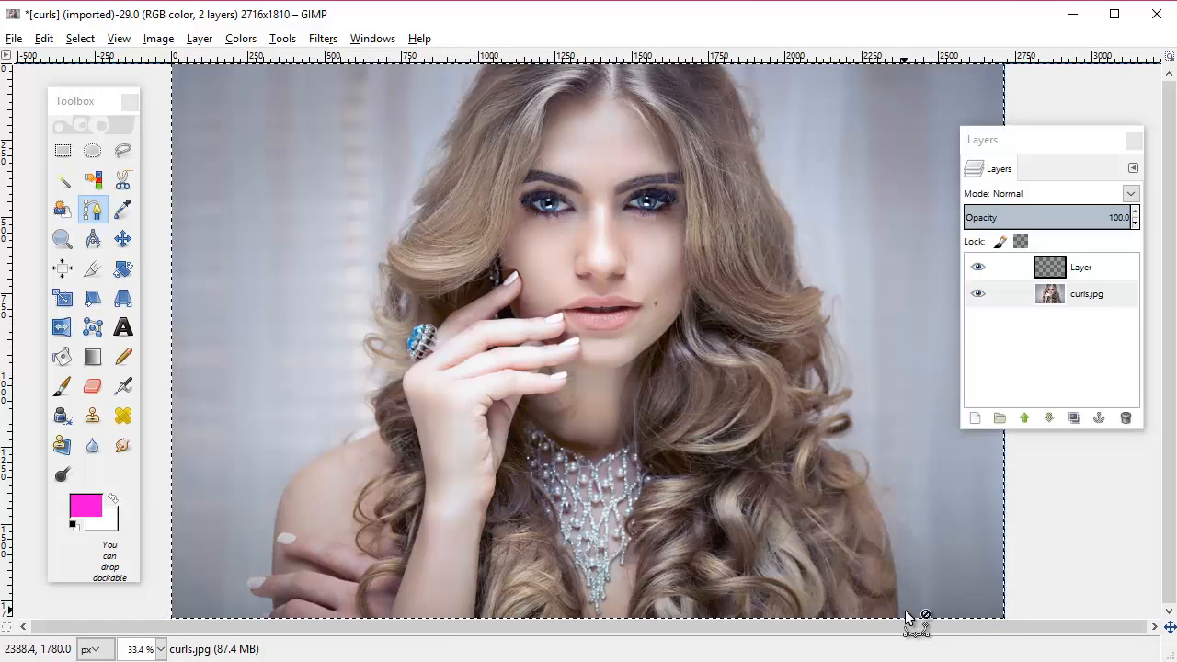
pyautogui.moveTo(967, 152); pyautogui.dragTo(1017, 125)
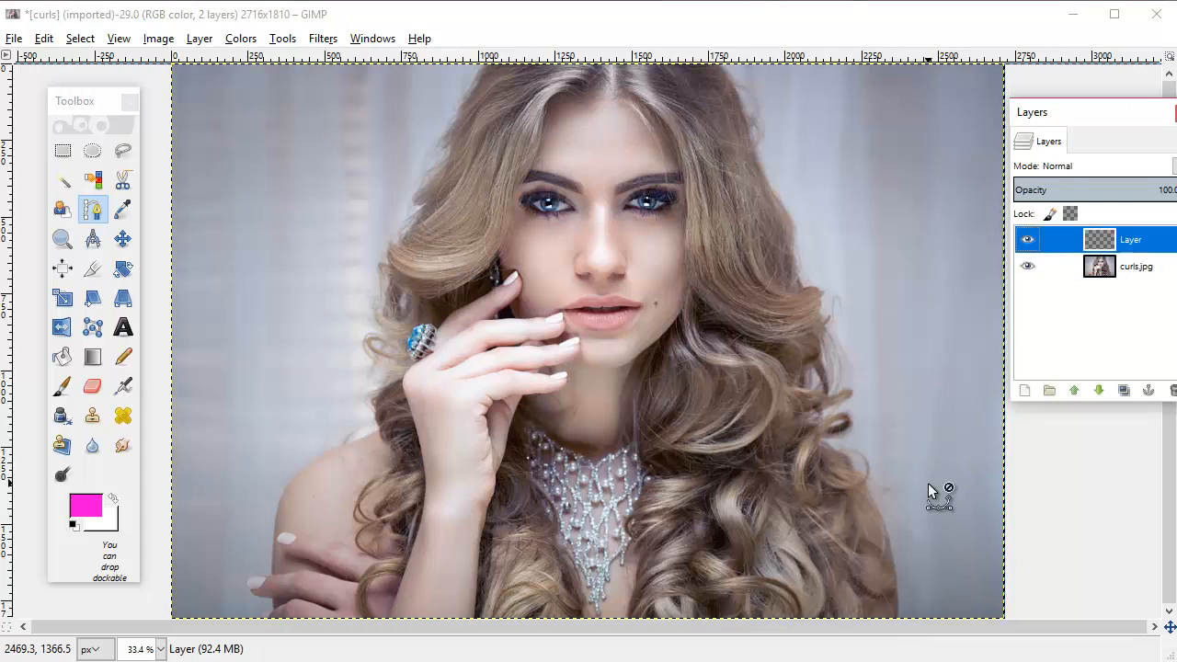
pyautogui.click(927, 487)
pyautogui.doubleClick(90, 207)
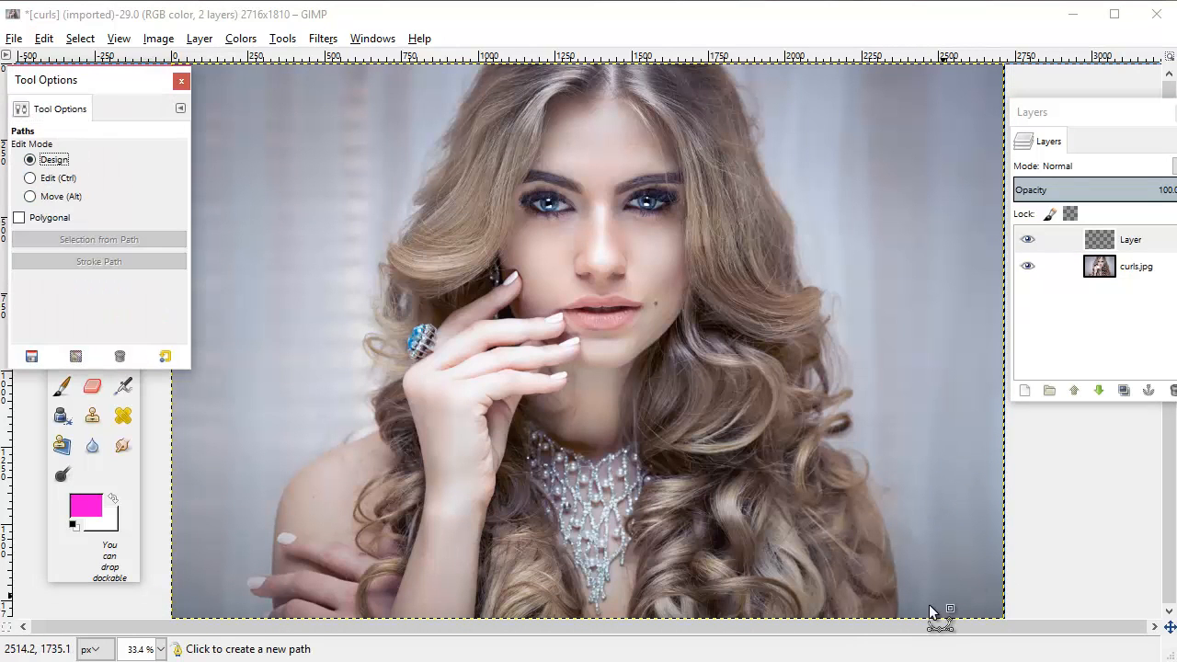
# - Start a path at the image's bottom edge and trace up the right shoulder and around the outer curls
pyautogui.click(898, 617)
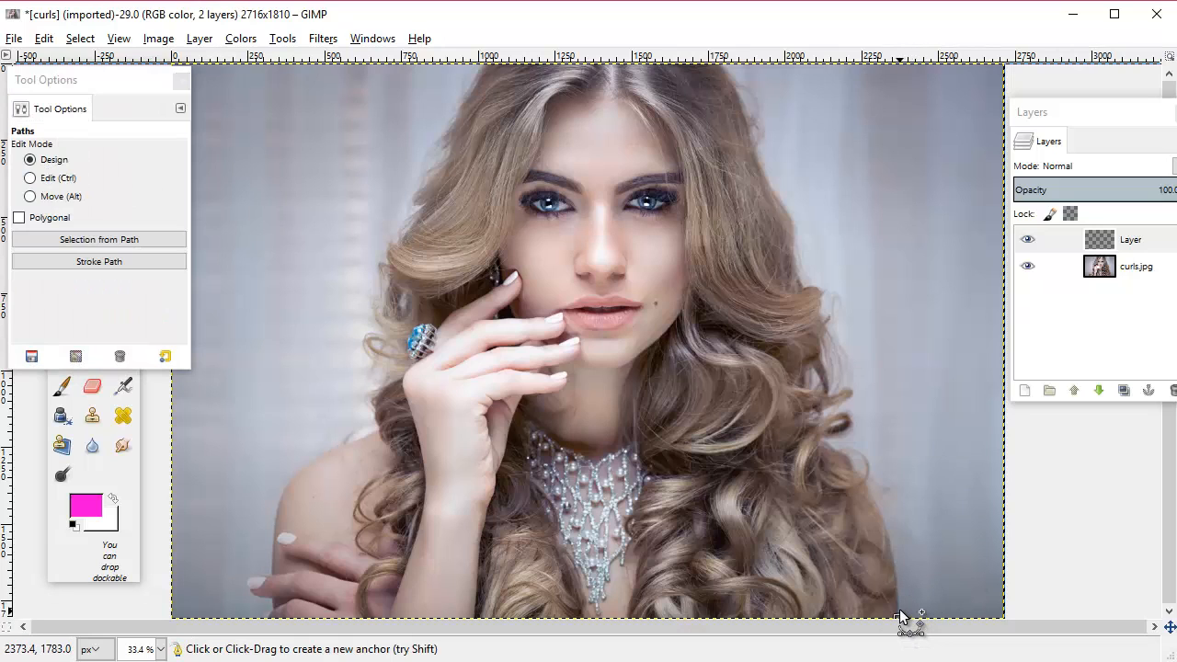
pyautogui.click(895, 555)
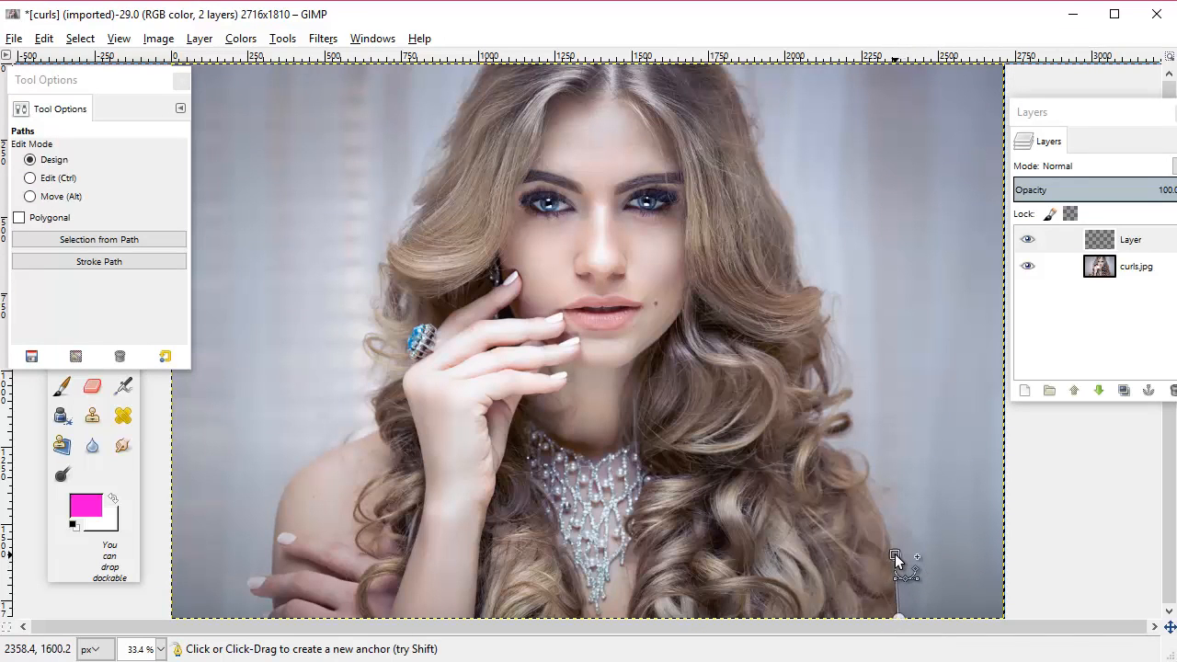
pyautogui.click(881, 509)
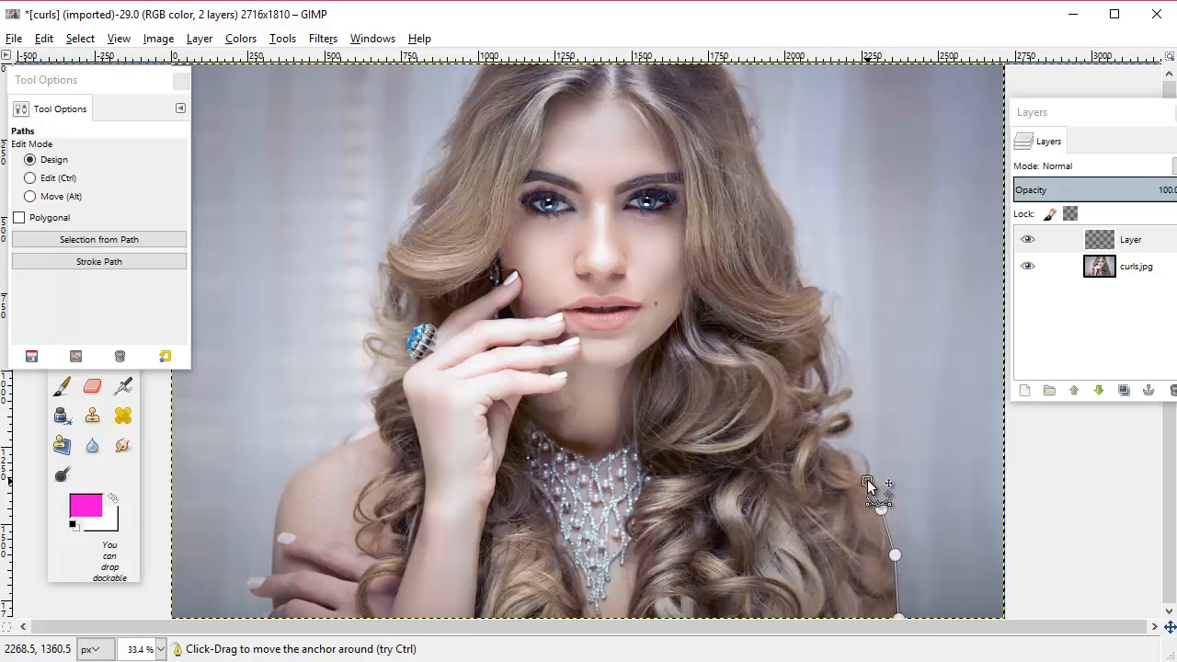
pyautogui.click(867, 481)
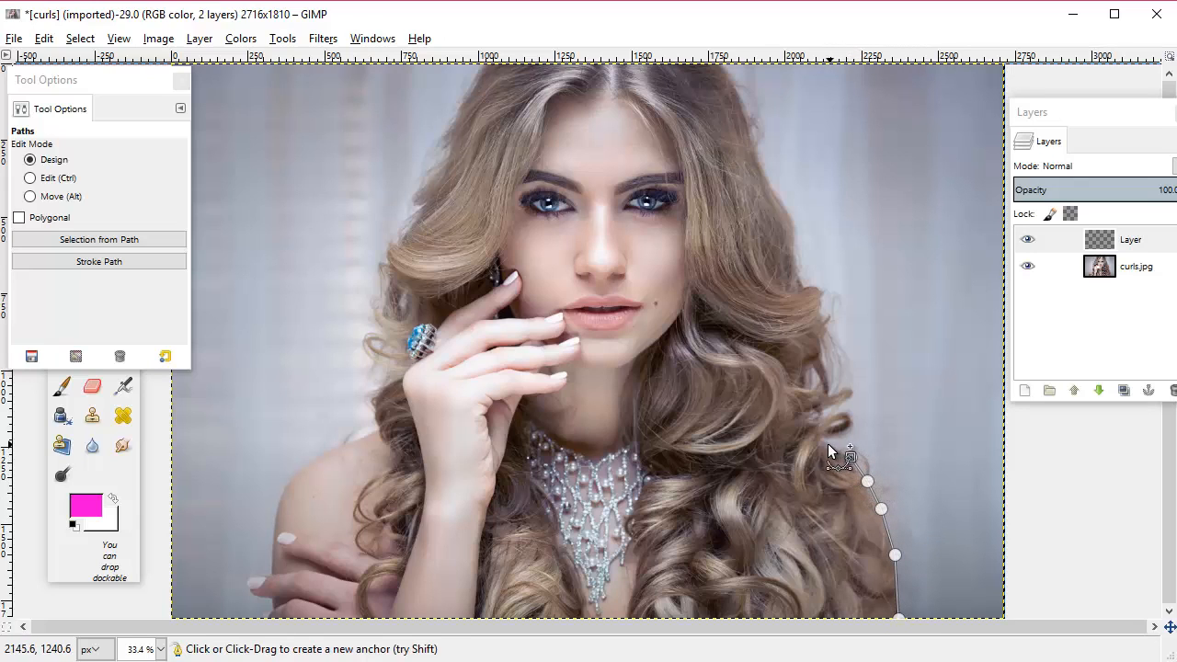
pyautogui.click(820, 443)
pyautogui.click(844, 433)
pyautogui.click(817, 312)
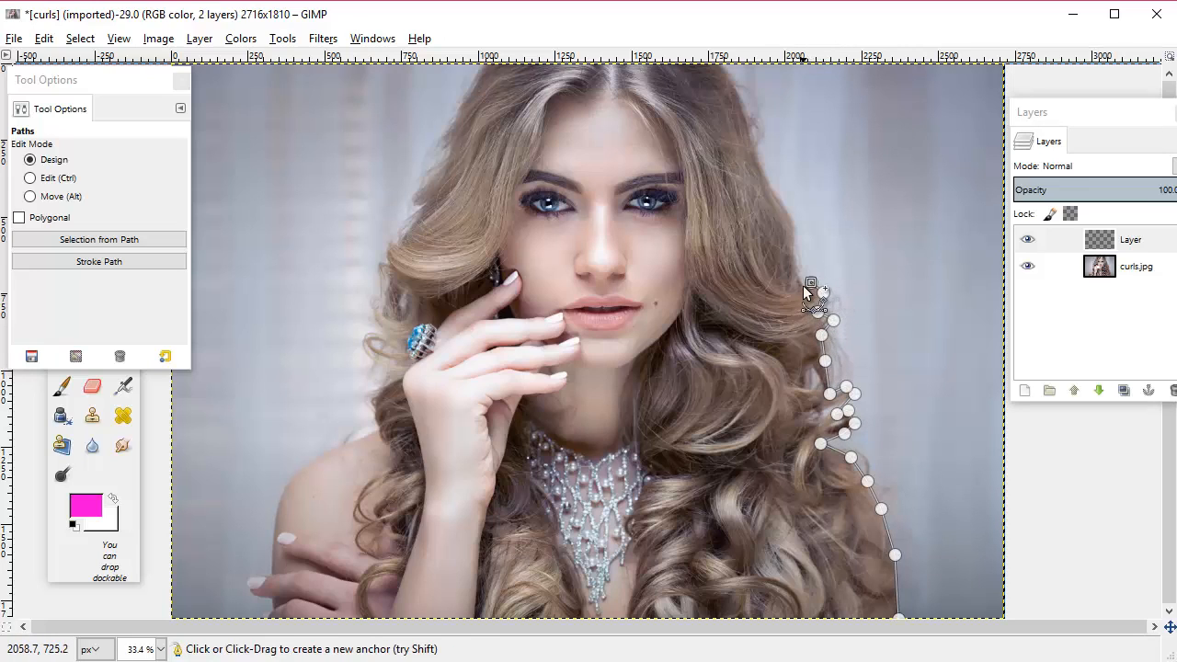
# - Continue the path up the right edge of the hair to the image's top edge and across the head
pyautogui.click(803, 286)
pyautogui.click(794, 224)
pyautogui.click(784, 205)
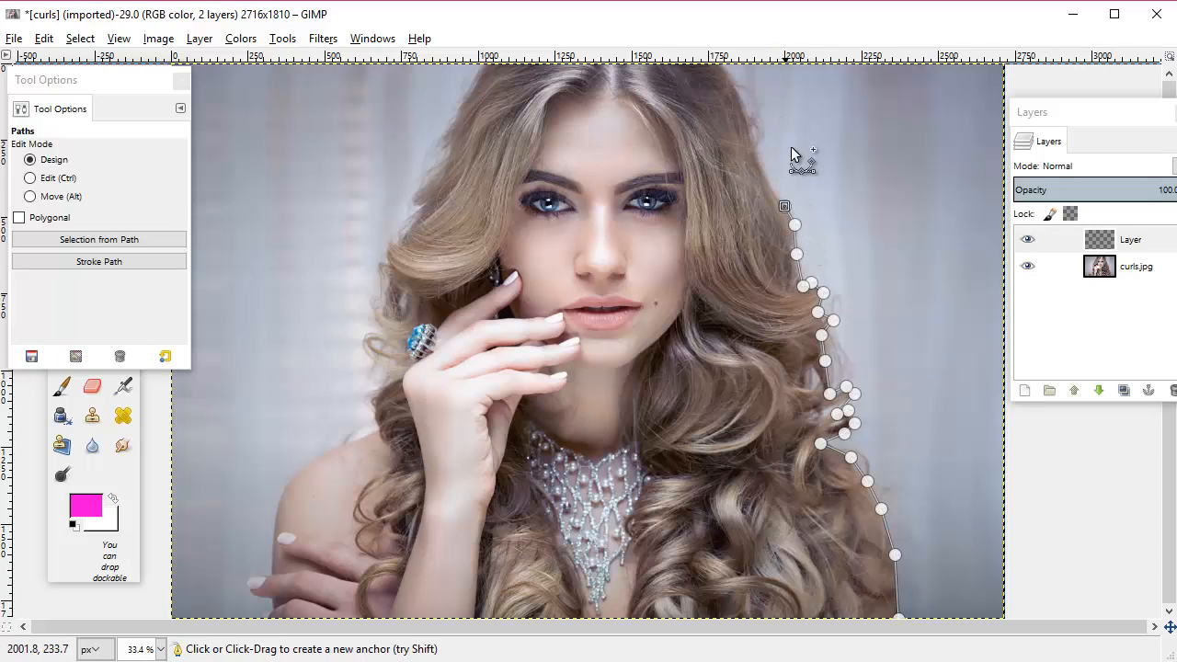
pyautogui.click(767, 173)
pyautogui.click(750, 132)
pyautogui.click(741, 97)
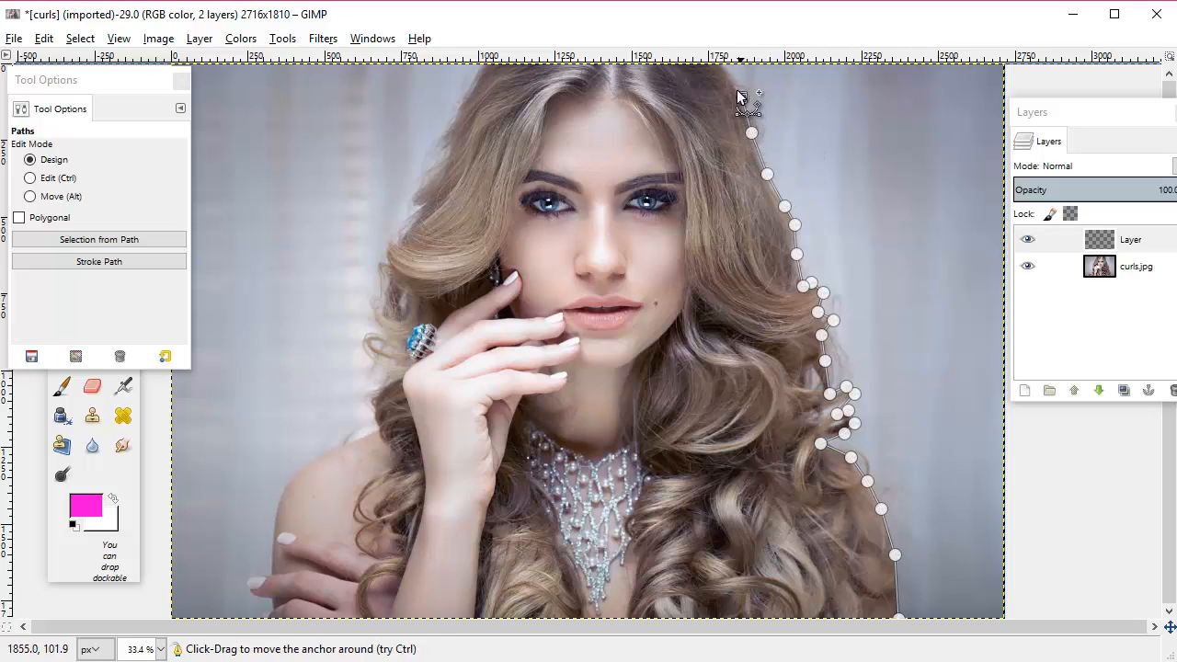
pyautogui.click(722, 66)
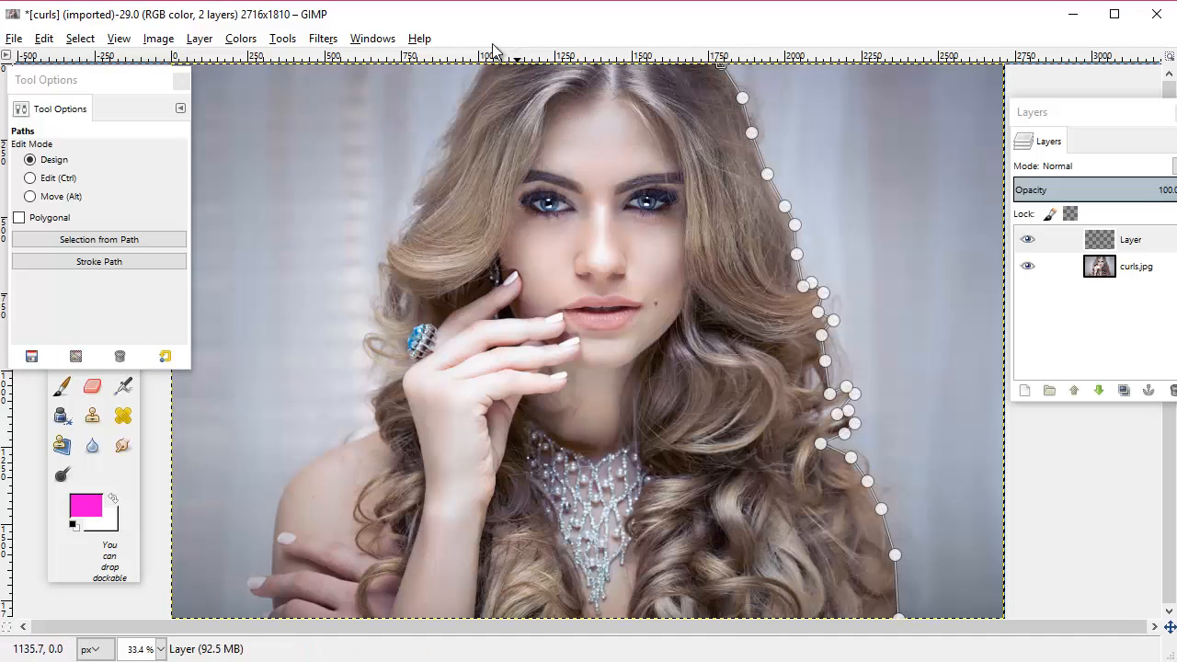
pyautogui.click(478, 64)
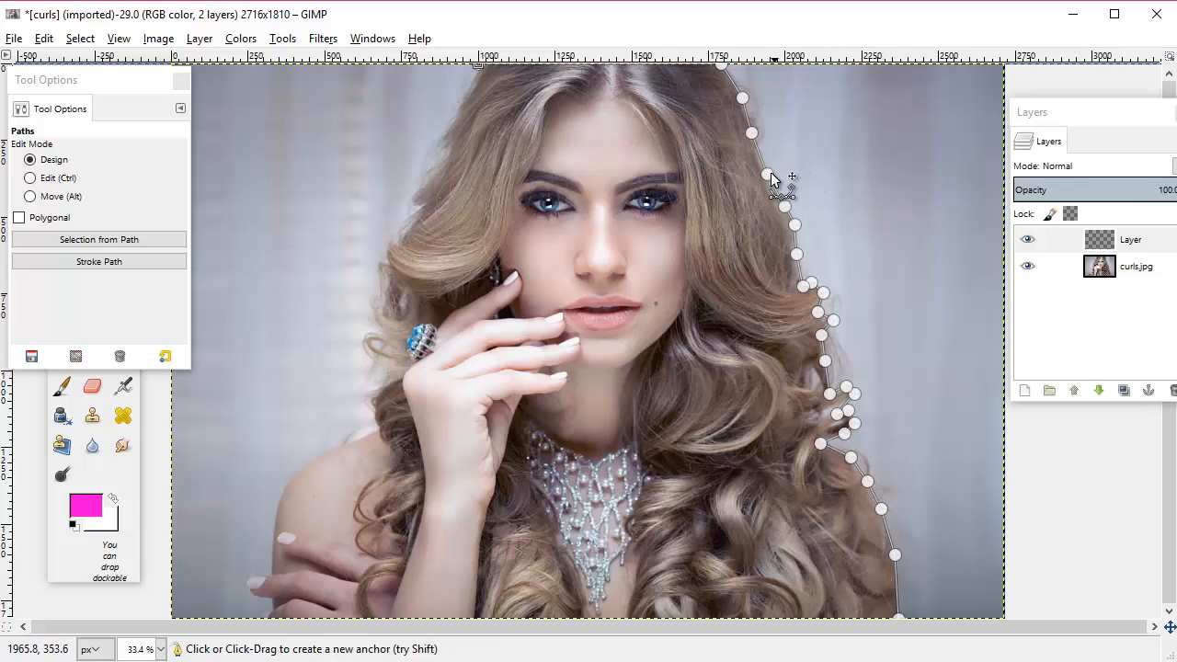
# - Shift one anchor inward on the hair's right edge and resume the path from the top-edge anchor down the upper left hair
pyautogui.moveTo(770, 177)
pyautogui.mouseDown()
pyautogui.moveTo(799, 152)
pyautogui.moveTo(854, 141)
pyautogui.moveTo(708, 181)
pyautogui.moveTo(772, 180)
pyautogui.moveTo(761, 170)
pyautogui.mouseUp()
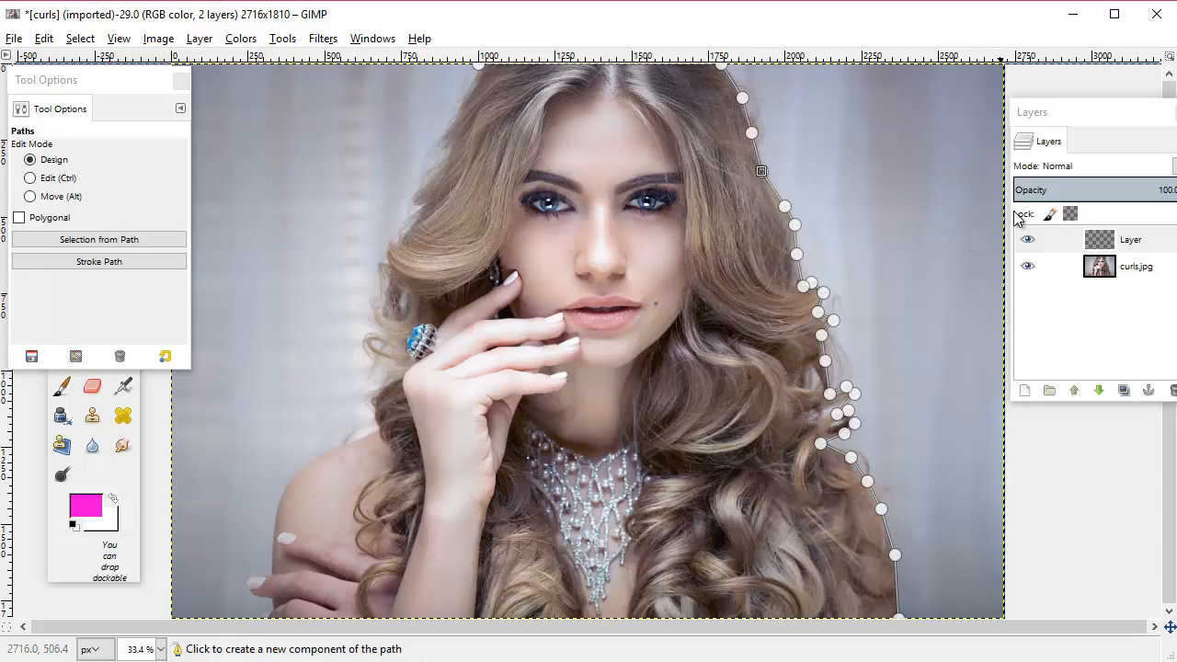
pyautogui.click(479, 66)
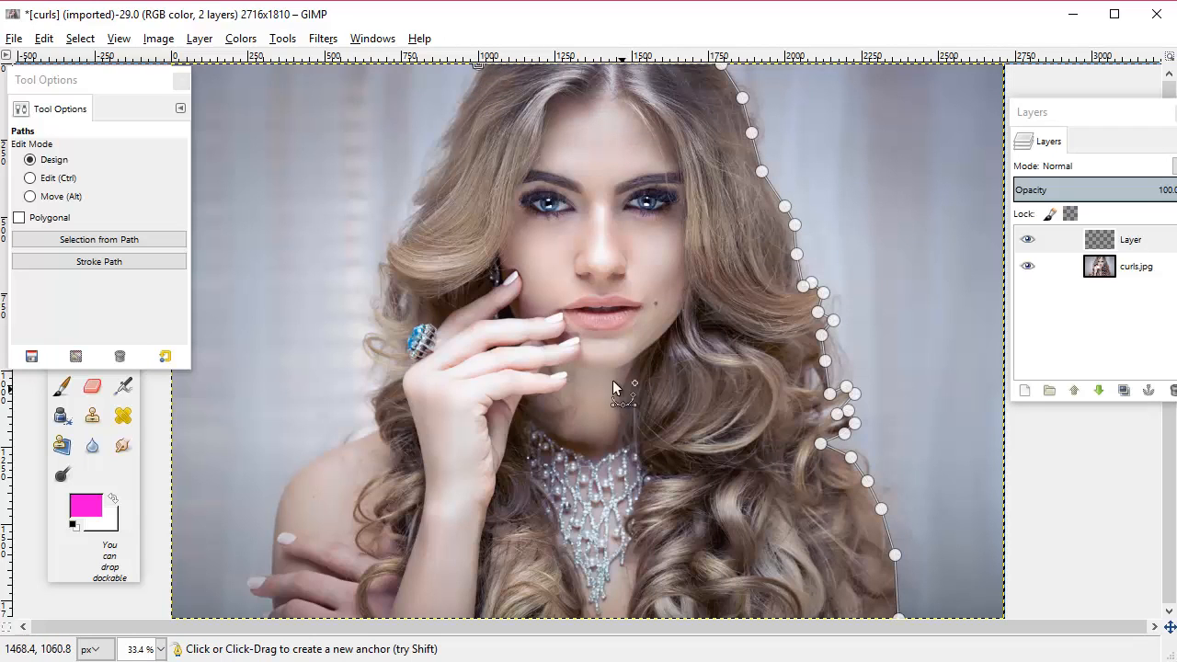
pyautogui.click(462, 94)
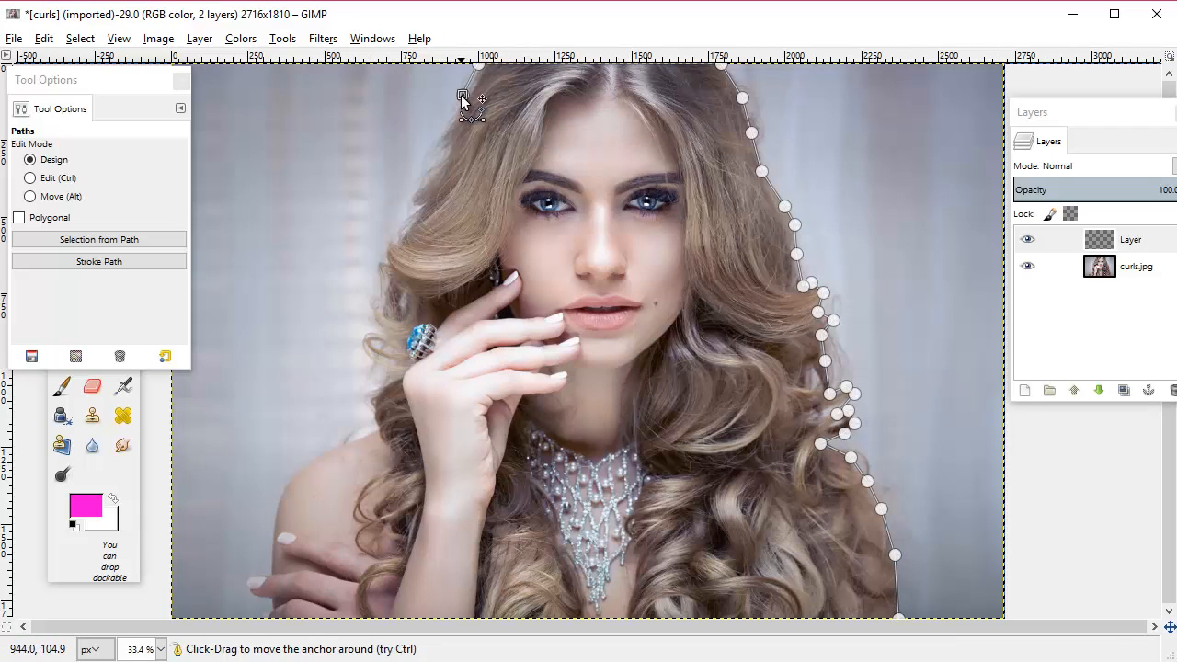
pyautogui.click(451, 119)
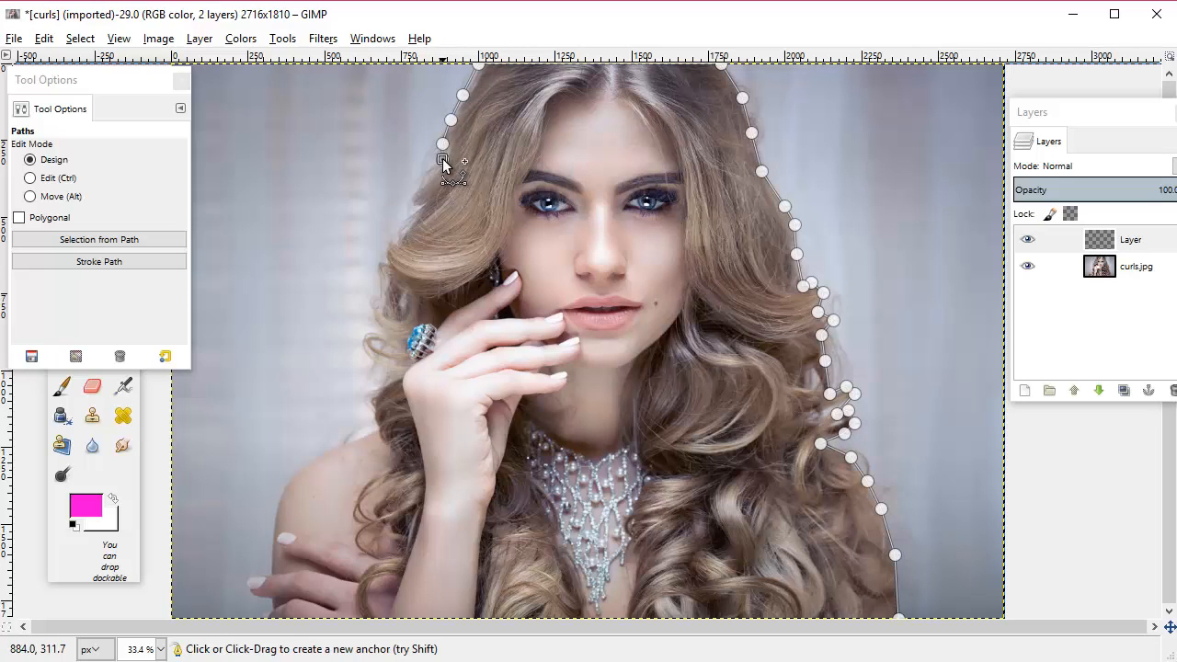
pyautogui.click(442, 158)
pyautogui.click(422, 174)
pyautogui.click(418, 187)
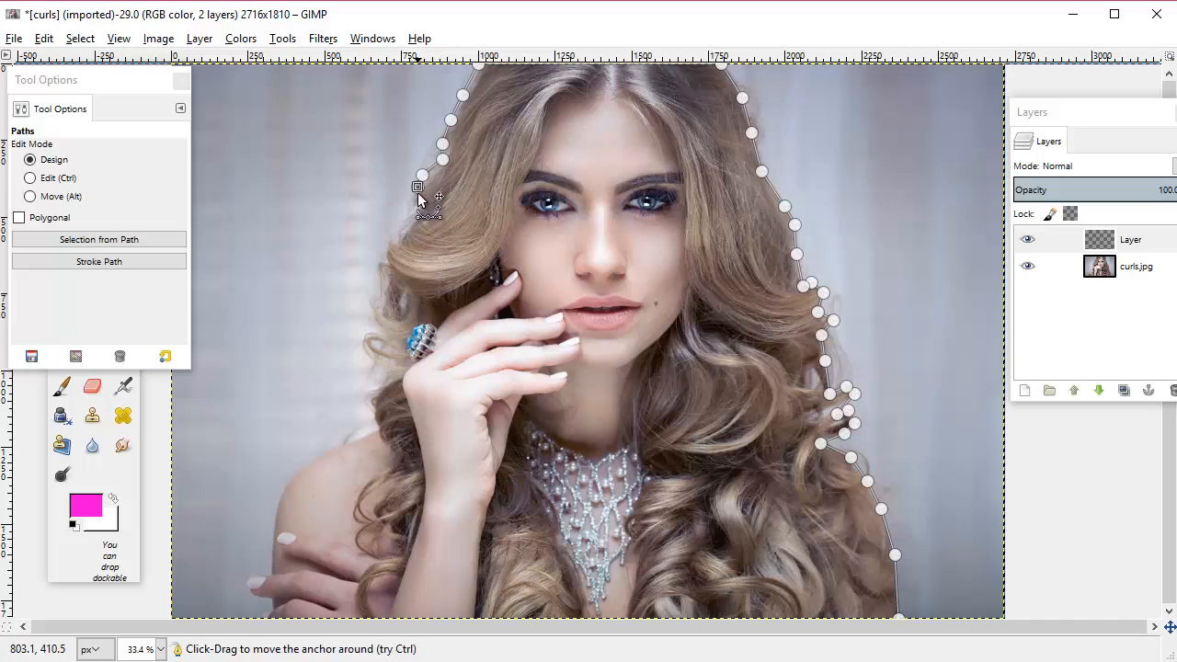
# - Continue the path down the left edge of the hair and around the outer wave to just above the ring
pyautogui.click(408, 203)
pyautogui.click(417, 207)
pyautogui.click(407, 223)
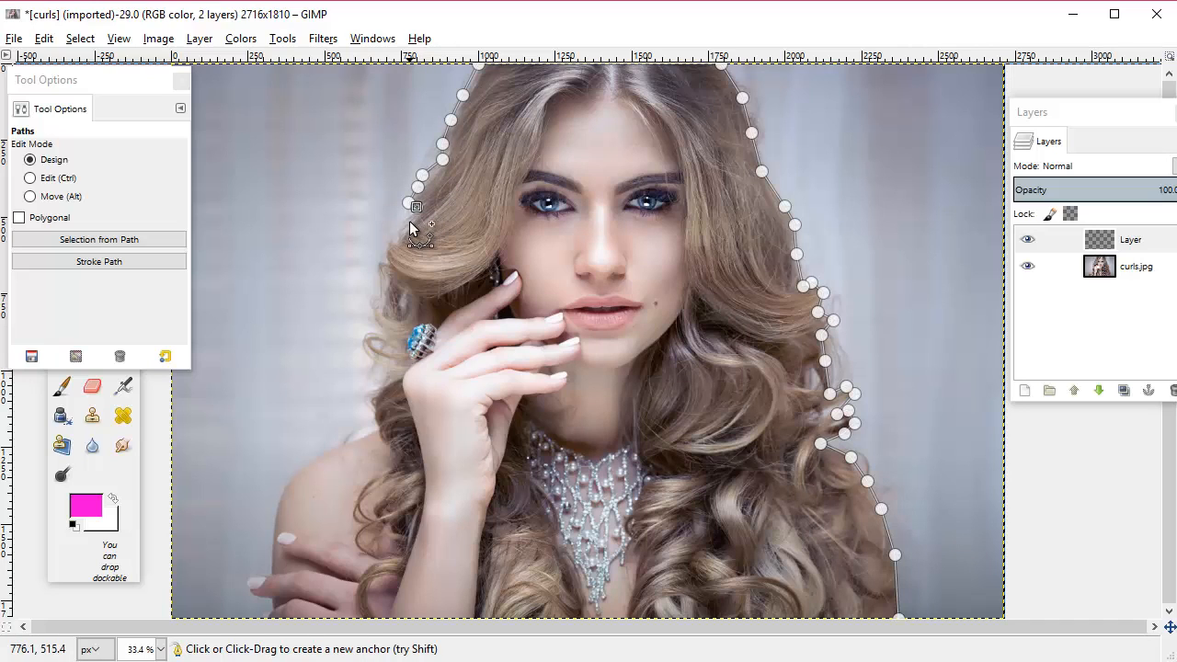
pyautogui.click(397, 239)
pyautogui.click(386, 242)
pyautogui.click(384, 259)
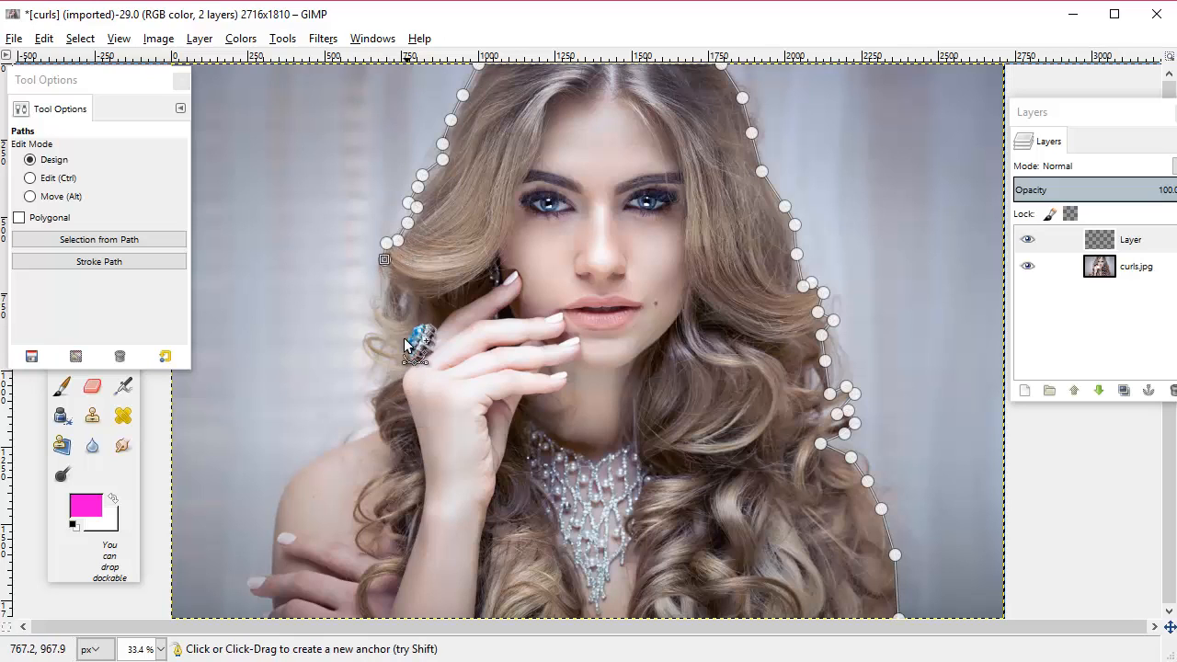
pyautogui.click(383, 284)
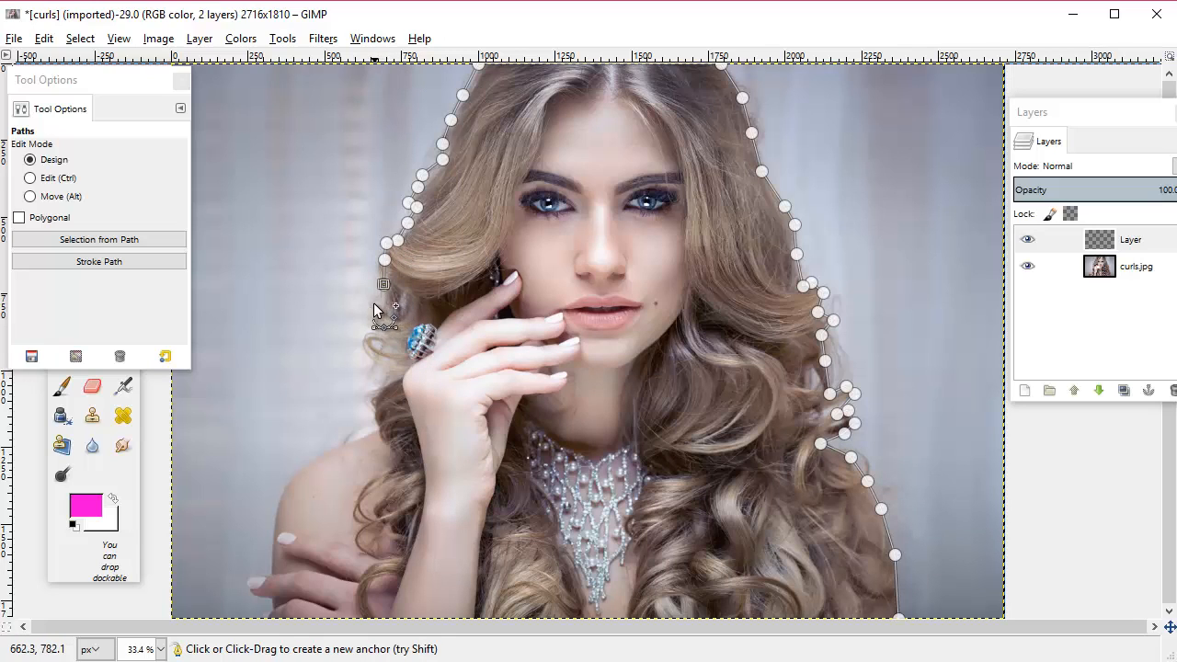
pyautogui.click(375, 304)
pyautogui.click(373, 315)
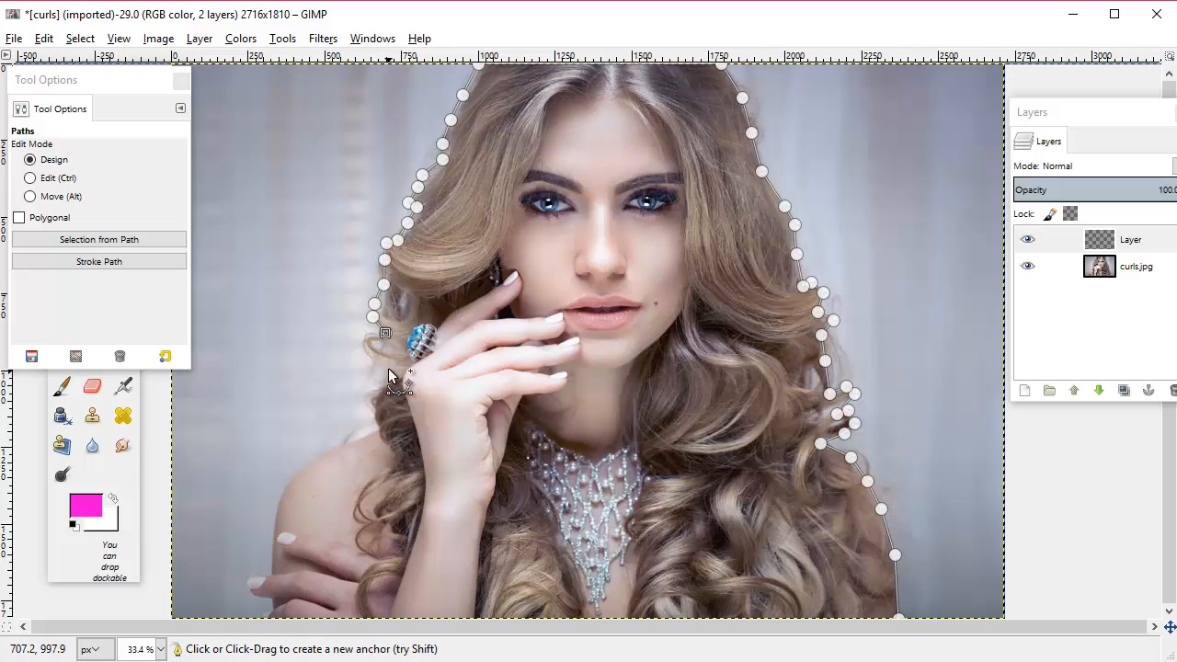
# - Trace the lower left curls past the ring down to the shoulder, nudging one anchor closer to the hair
pyautogui.click(392, 350)
pyautogui.click(387, 373)
pyautogui.click(371, 389)
pyautogui.click(365, 404)
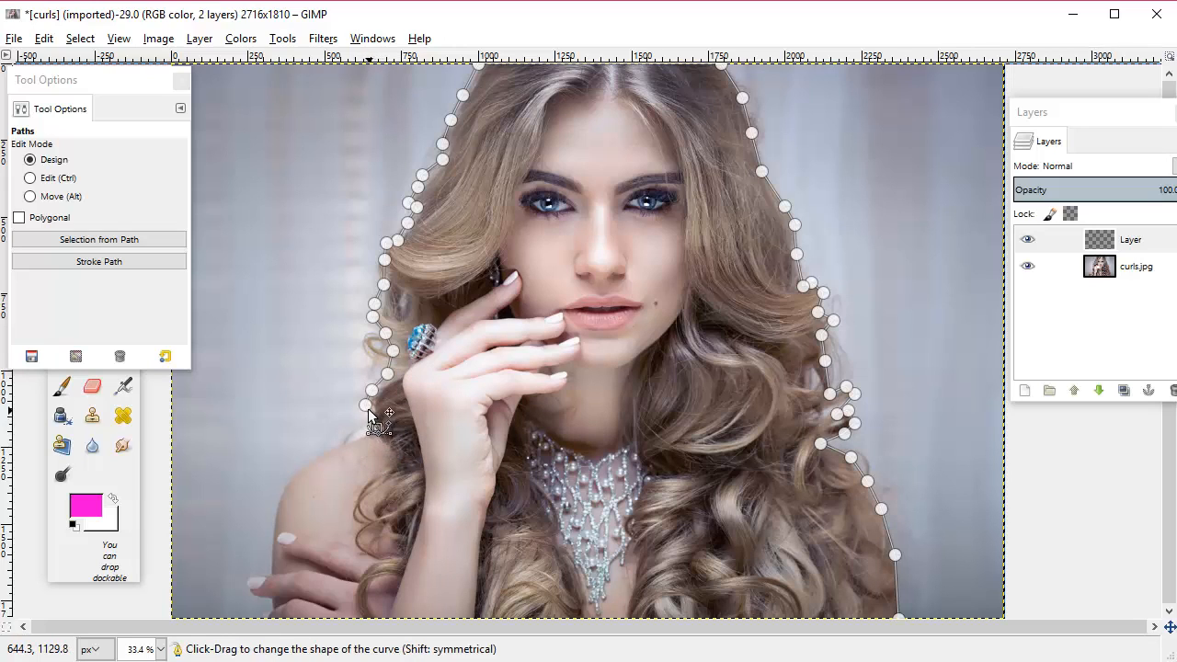
pyautogui.moveTo(367, 406); pyautogui.dragTo(371, 408)
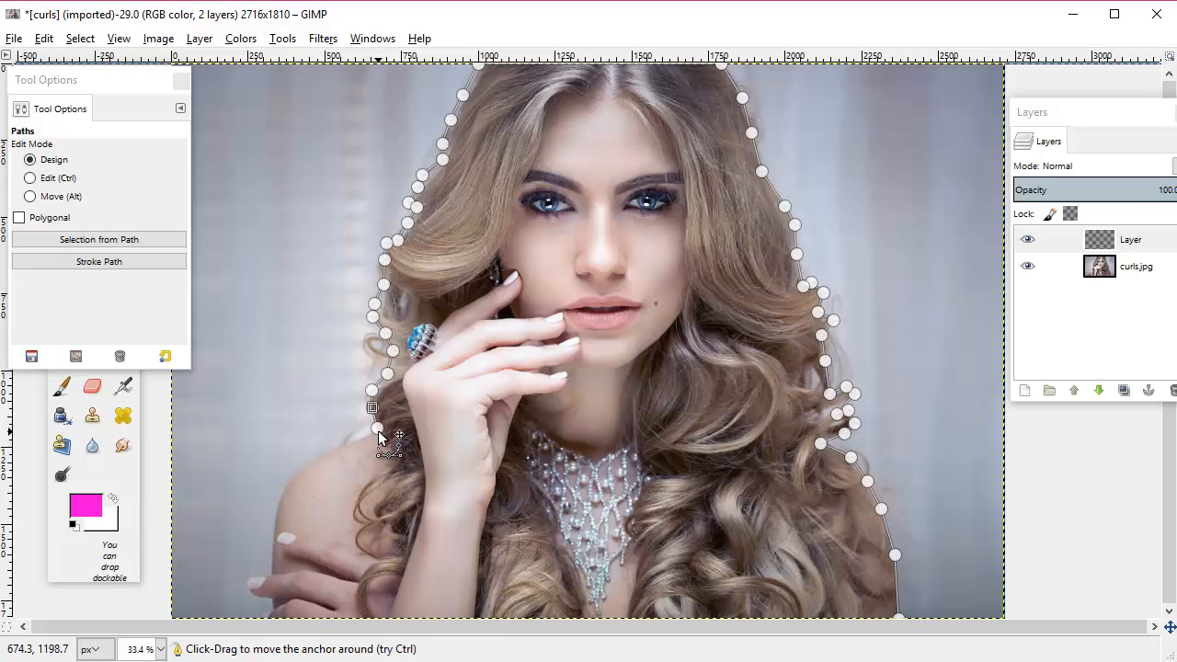
pyautogui.click(376, 427)
# - Trace the path over the left shoulder and down the upper arm to the hand
pyautogui.click(347, 442)
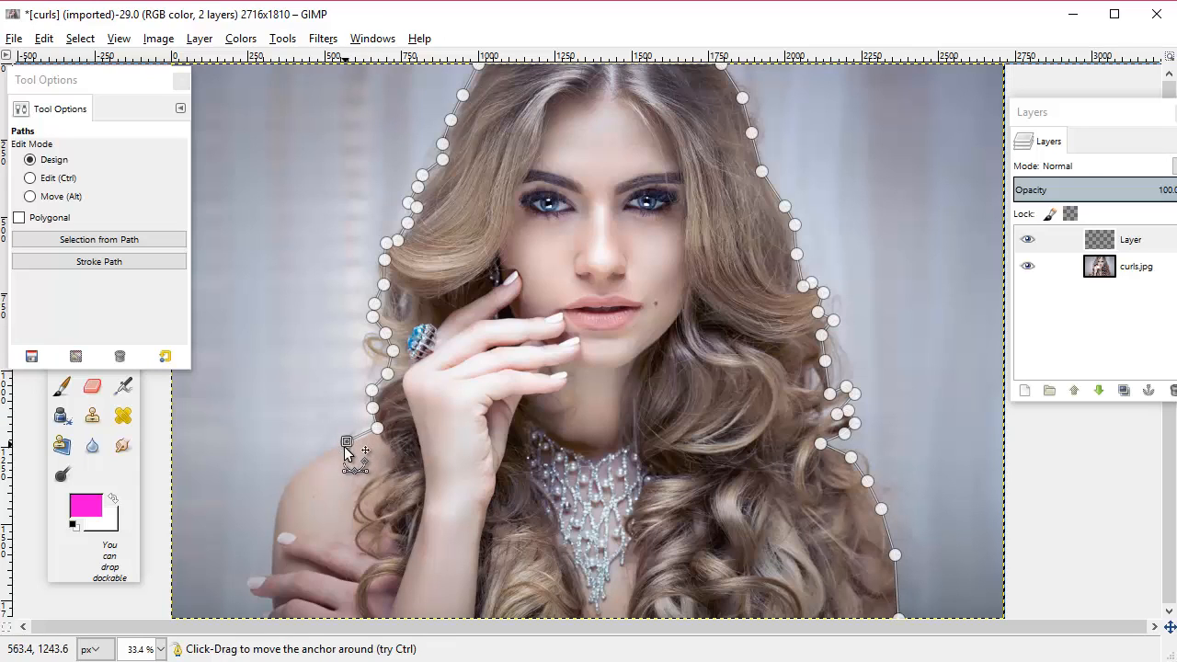
pyautogui.click(321, 449)
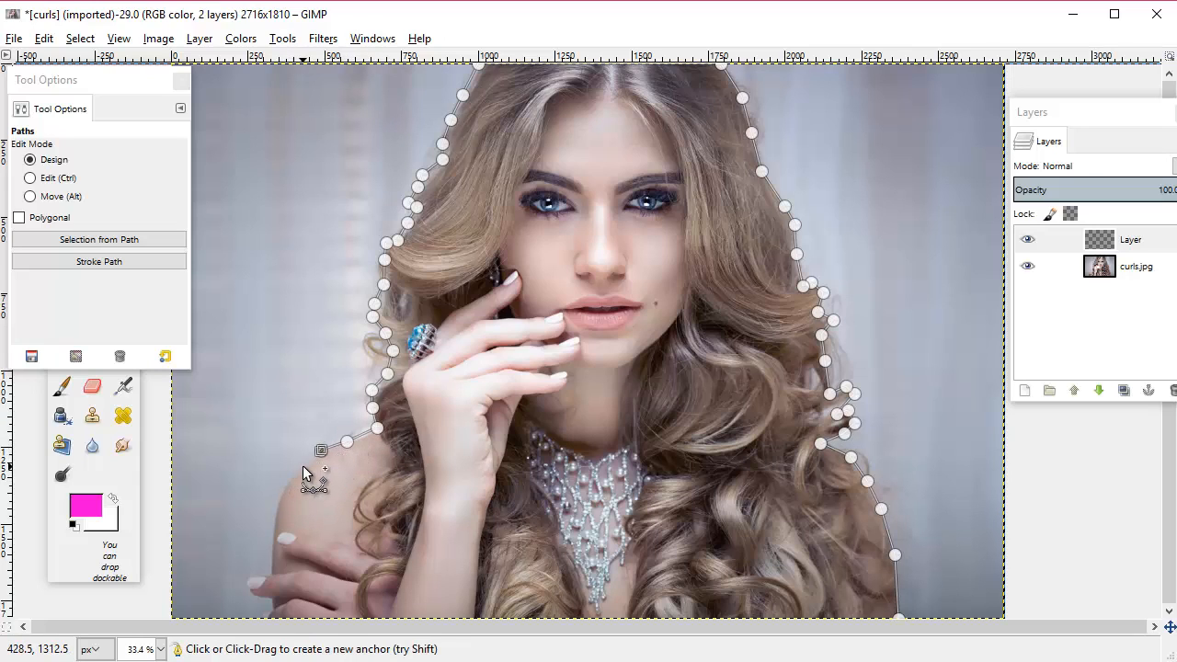
pyautogui.click(281, 492)
pyautogui.click(273, 525)
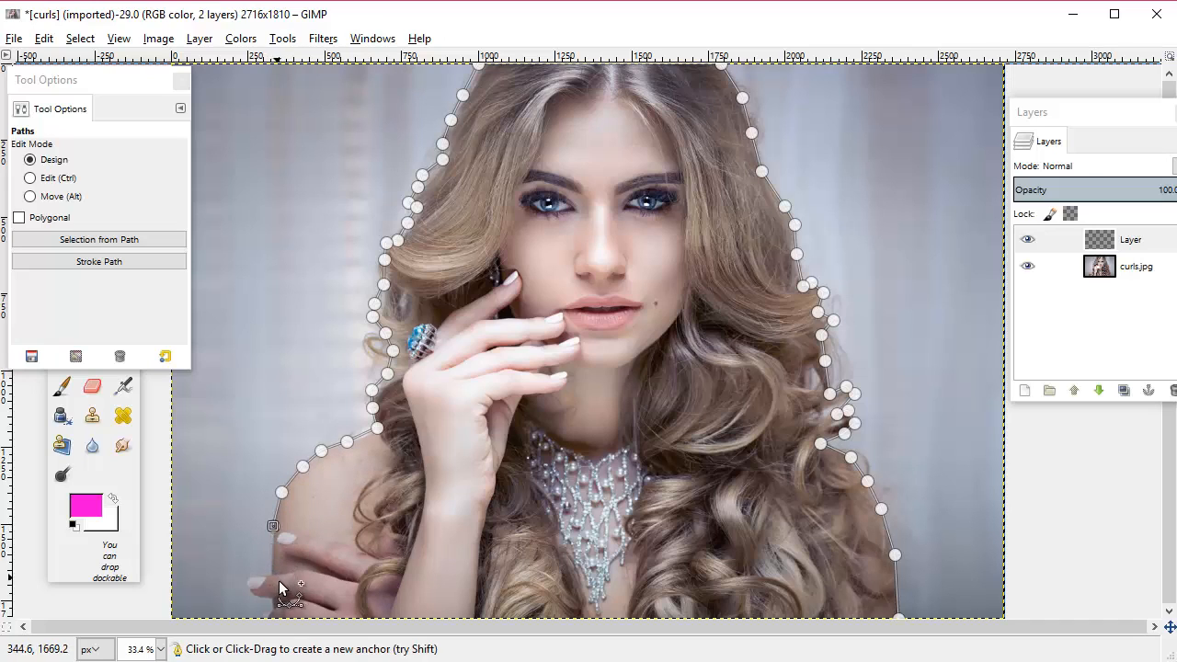
pyautogui.click(270, 552)
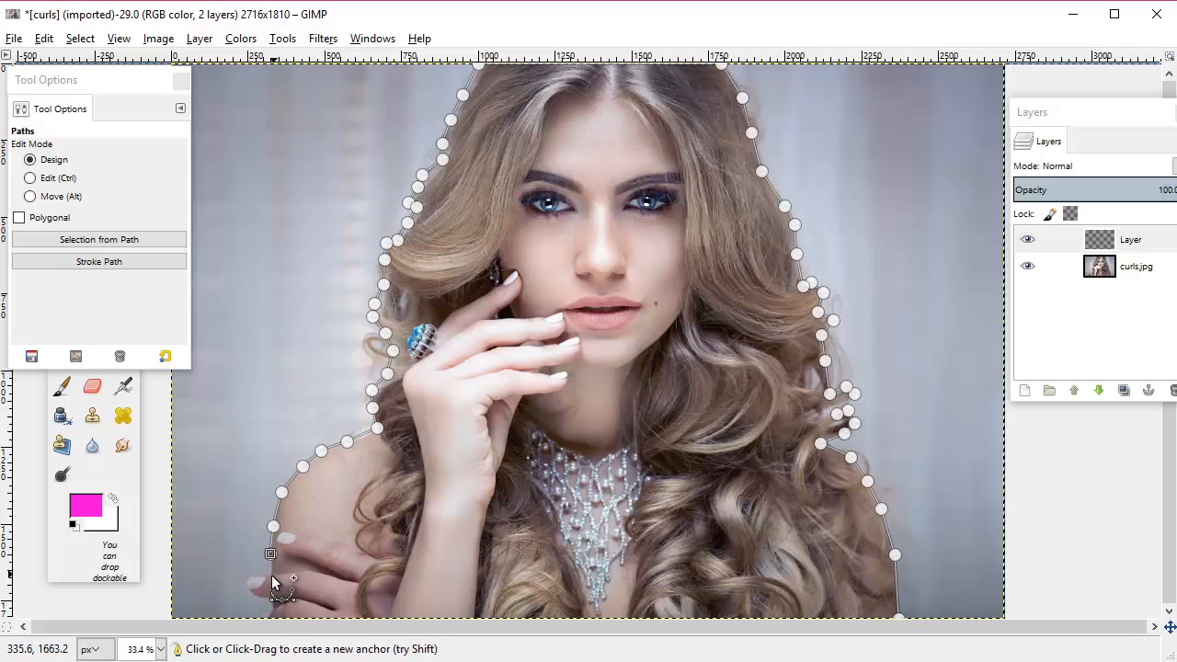
pyautogui.click(271, 572)
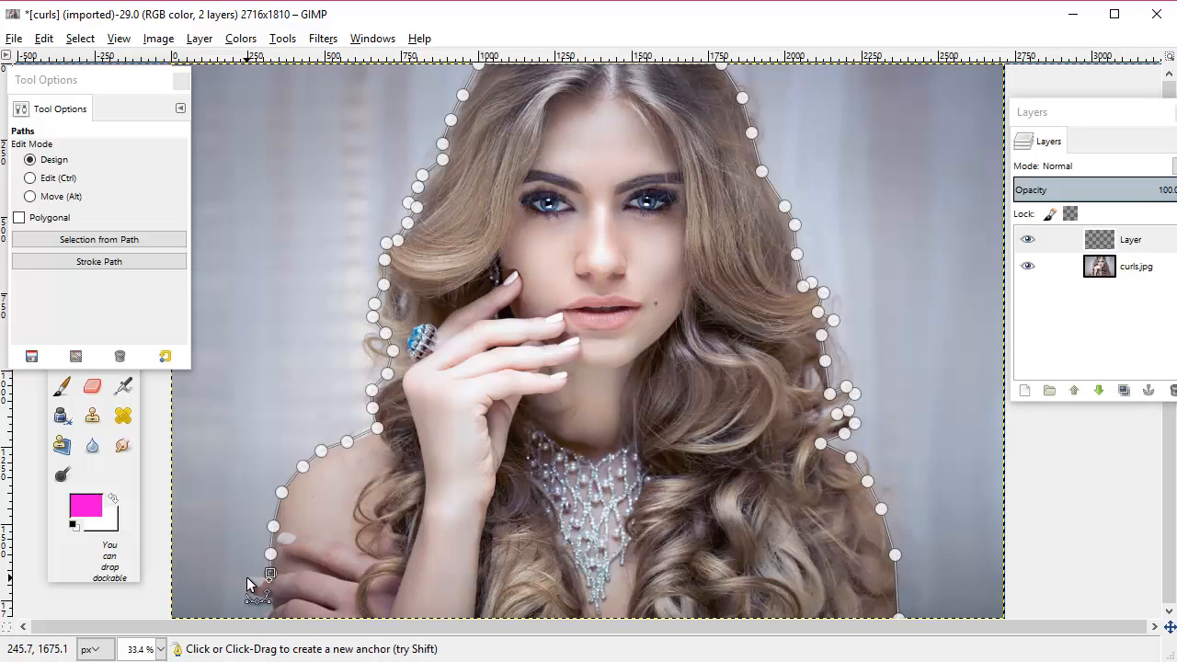
# - Trace around the protruding fingertip to the image's bottom edge and finish the outline at the path's starting anchor
pyautogui.click(246, 577)
pyautogui.click(242, 586)
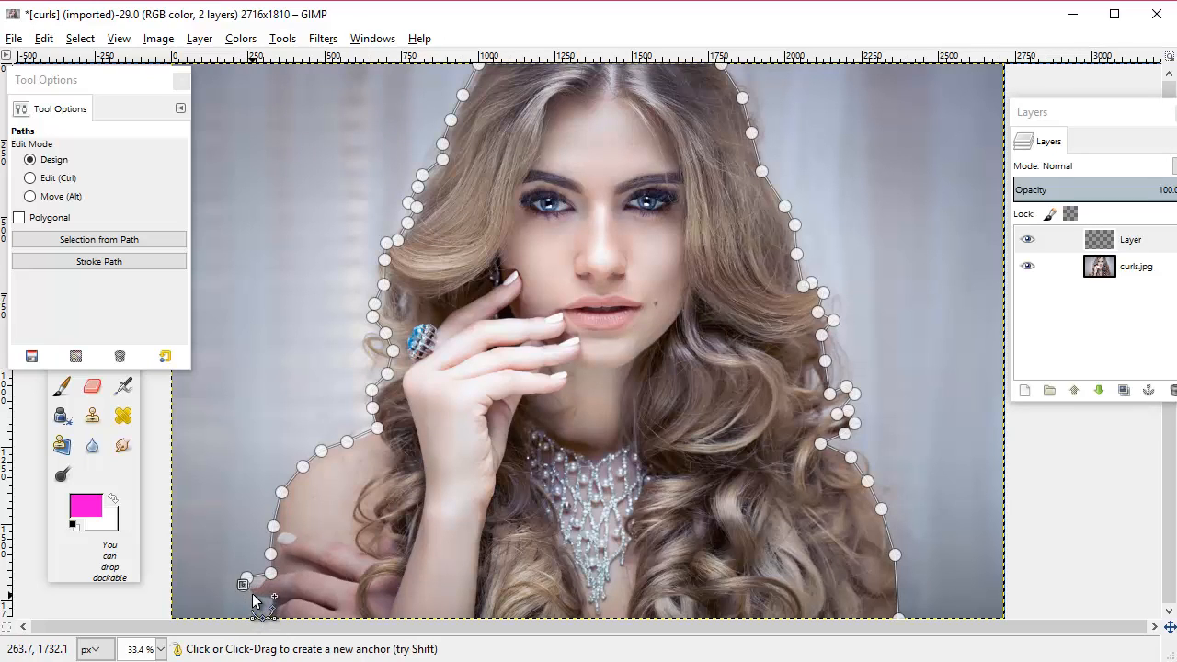
pyautogui.click(251, 593)
pyautogui.click(262, 596)
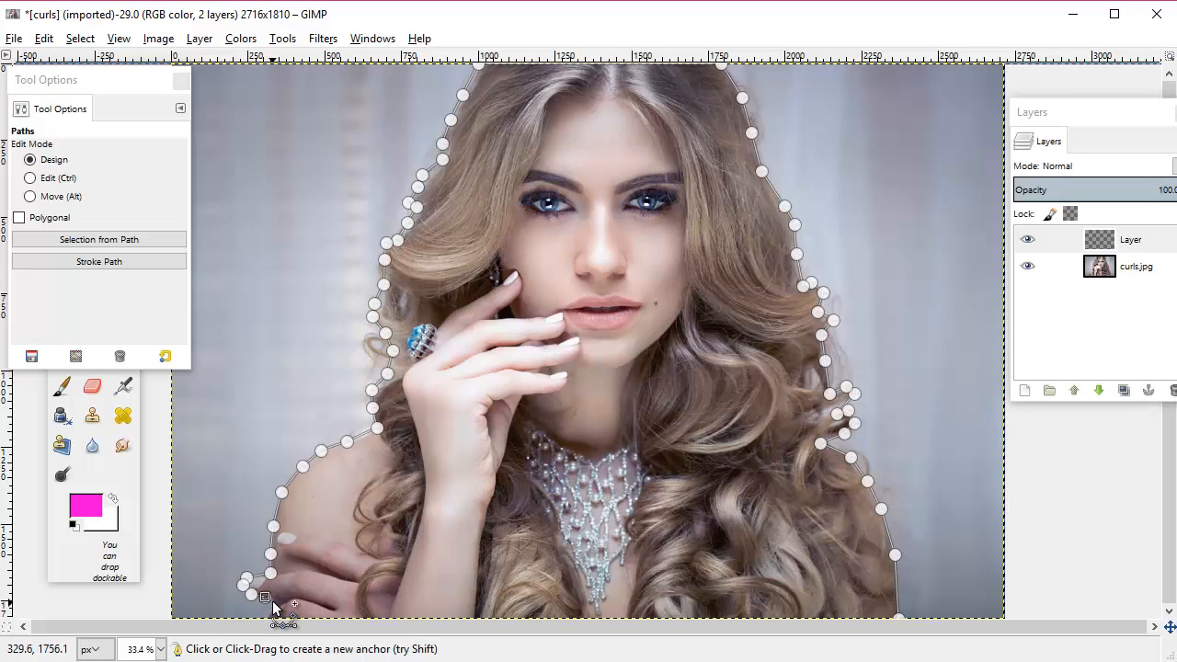
pyautogui.click(272, 605)
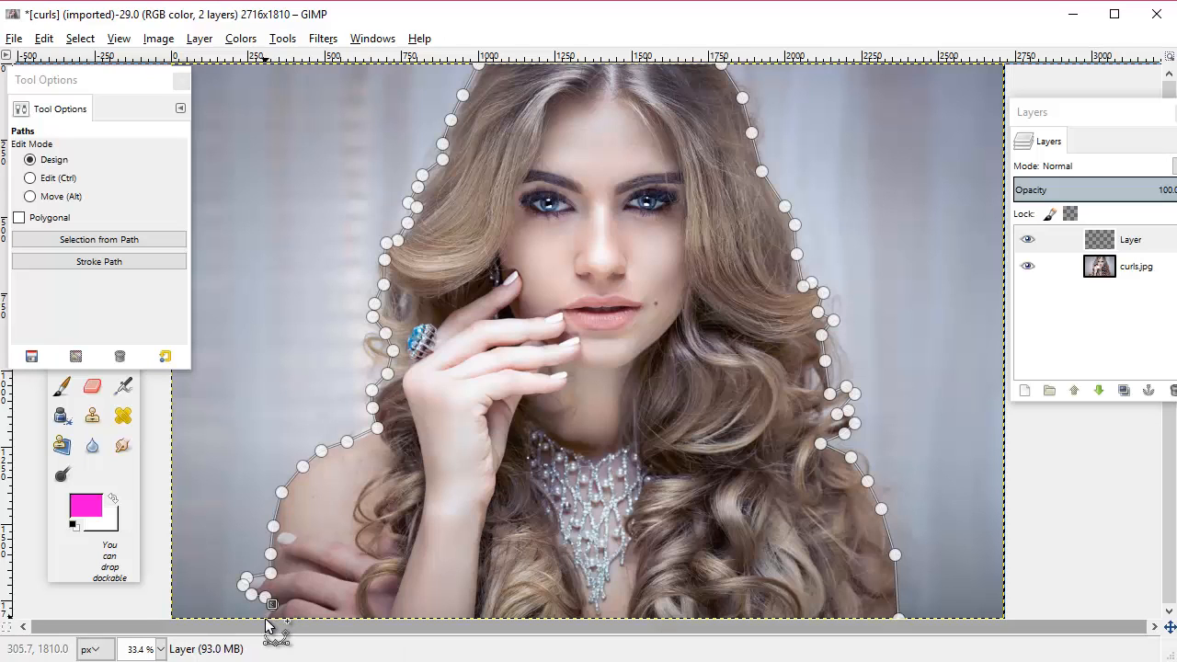
pyautogui.click(266, 615)
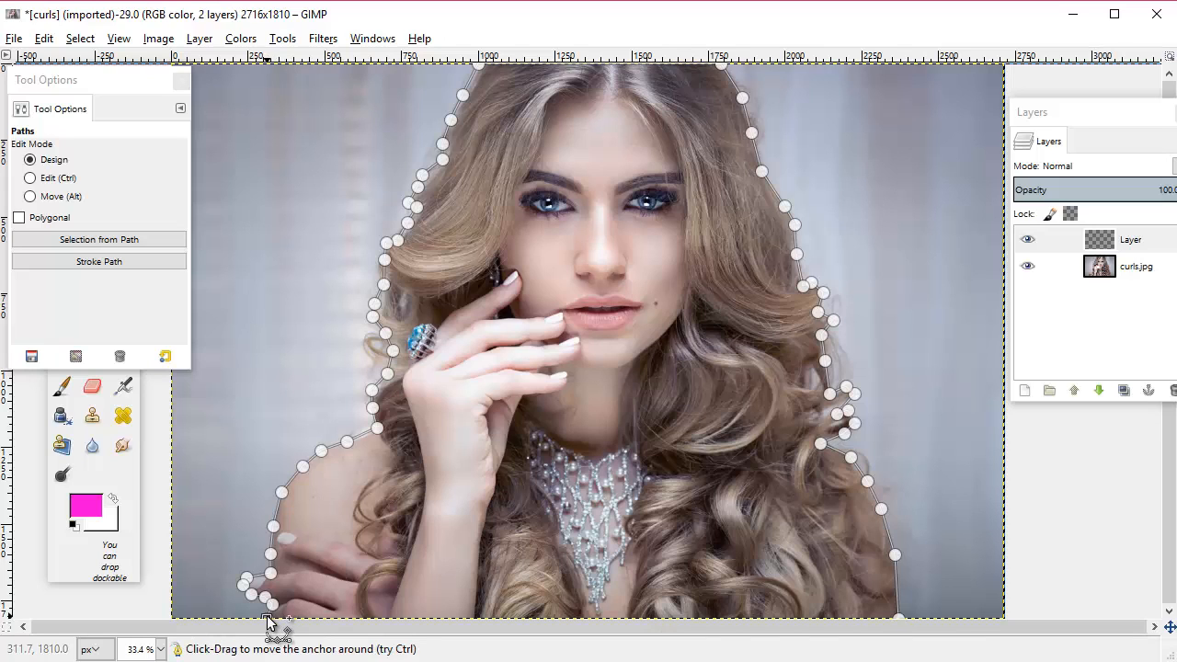
pyautogui.click(1169, 612)
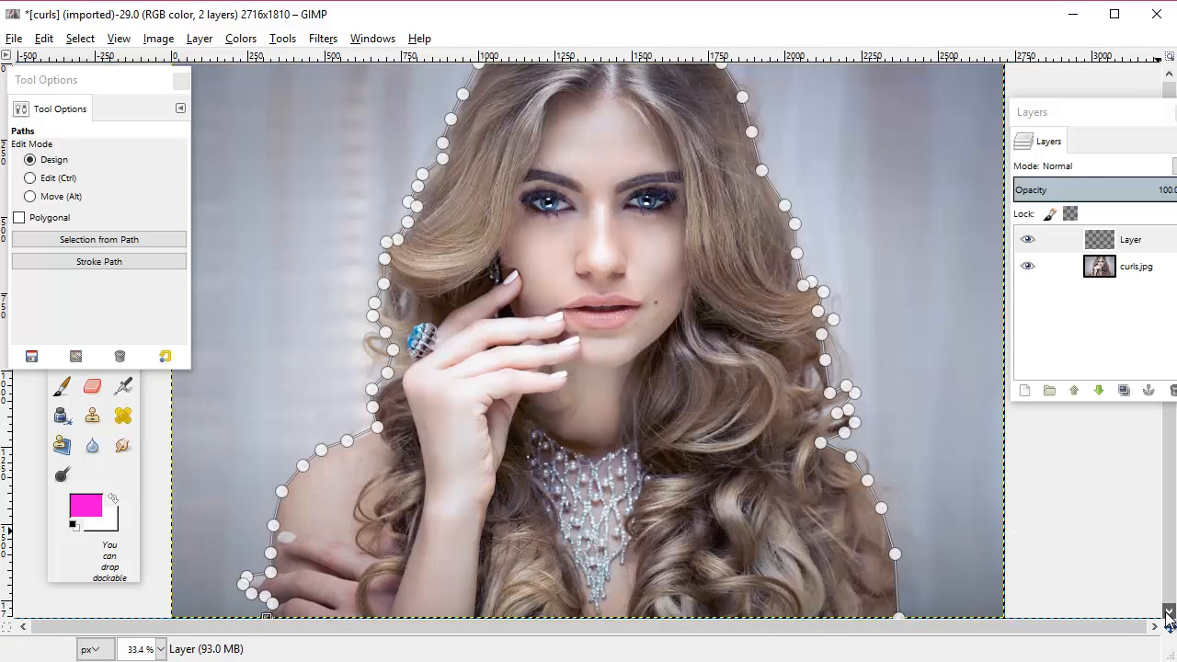
pyautogui.click(1168, 612)
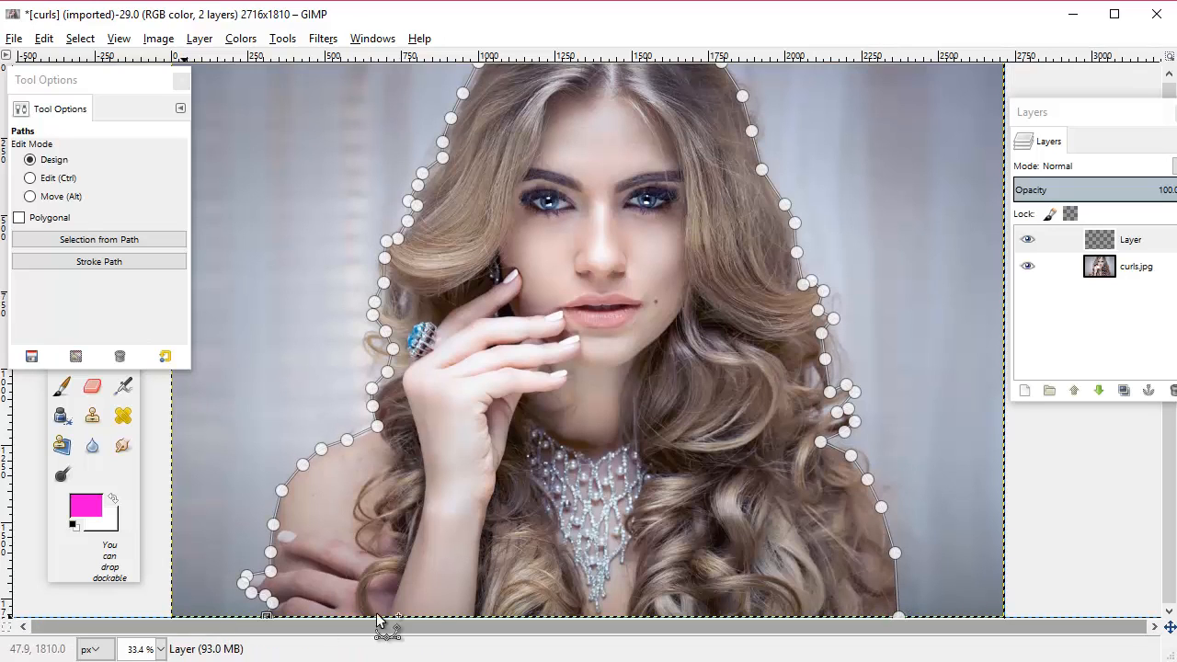
pyautogui.click(897, 615)
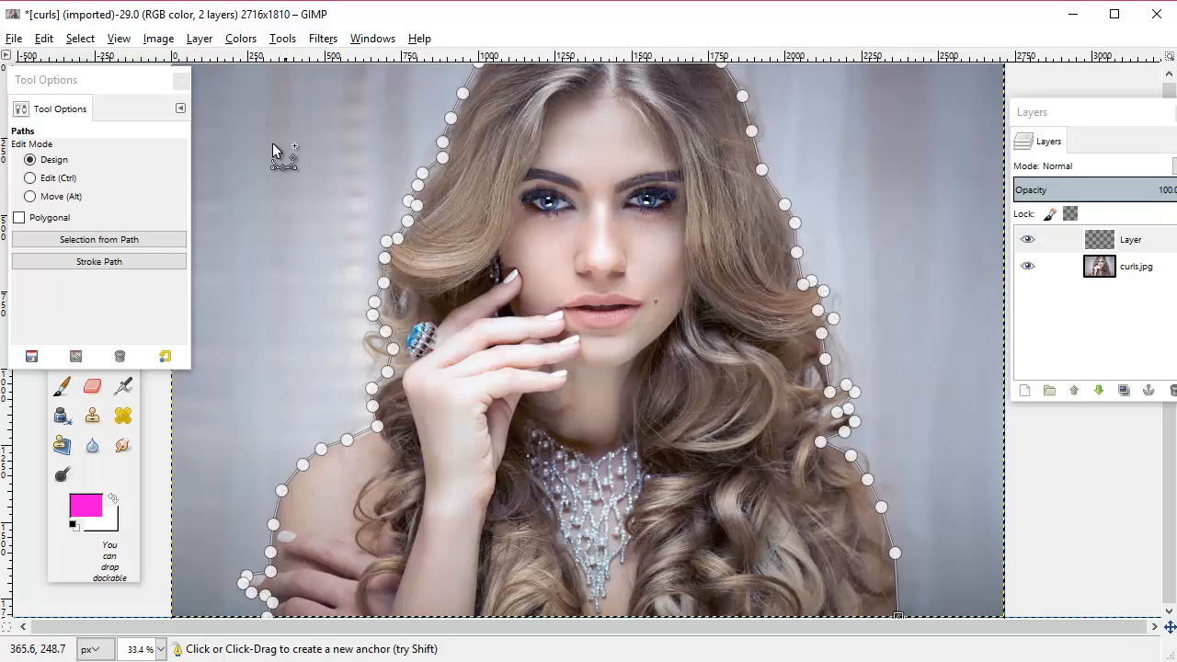
# - Create a selection from the finished path around the woman
pyautogui.moveTo(78, 81); pyautogui.dragTo(199, 111)
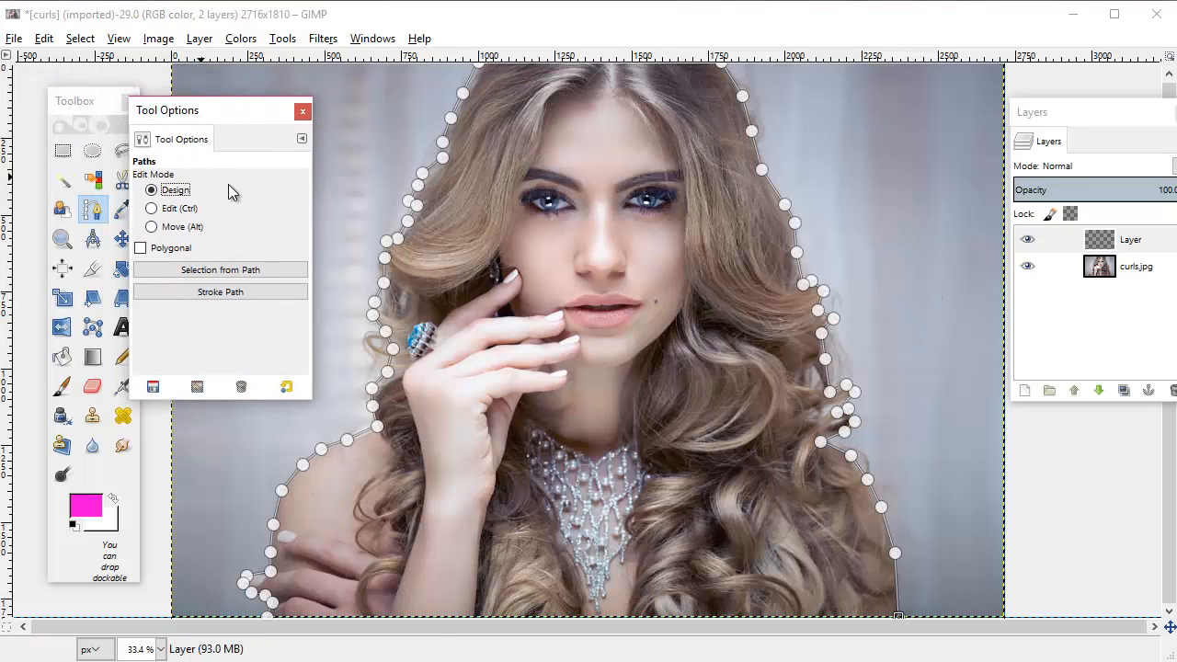
pyautogui.click(260, 266)
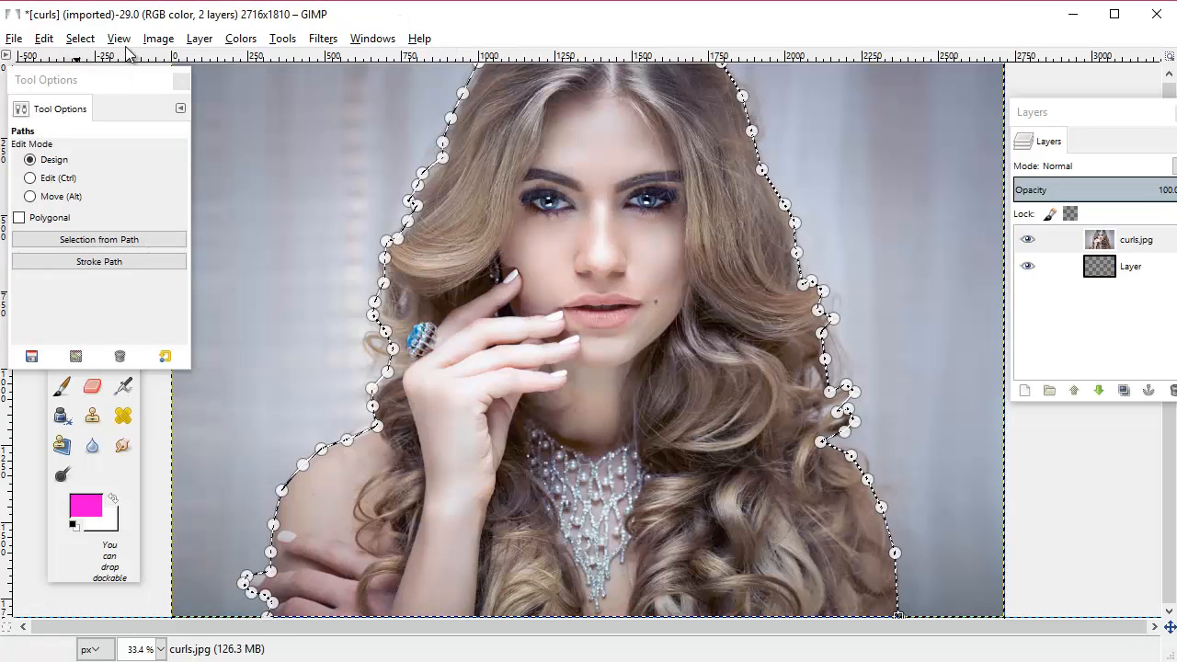
# - Invert the selection to delete the background from the curls.jpg layer, and deselect everything
pyautogui.click(80, 39)
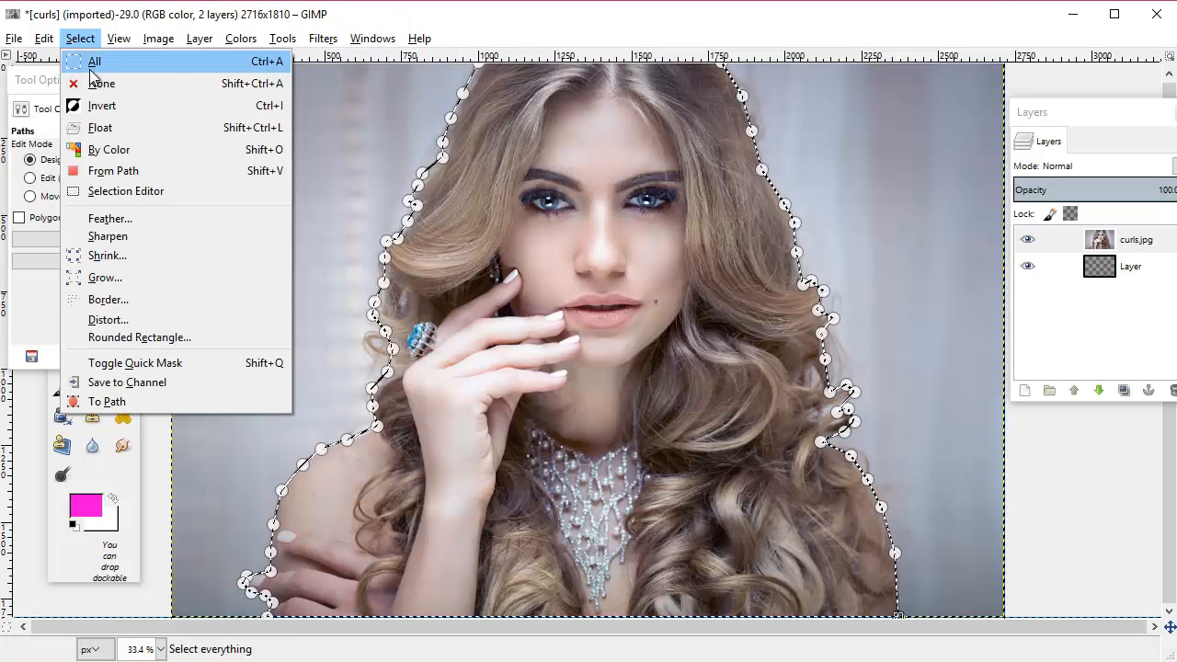
pyautogui.click(127, 105)
pyautogui.press('Delete')
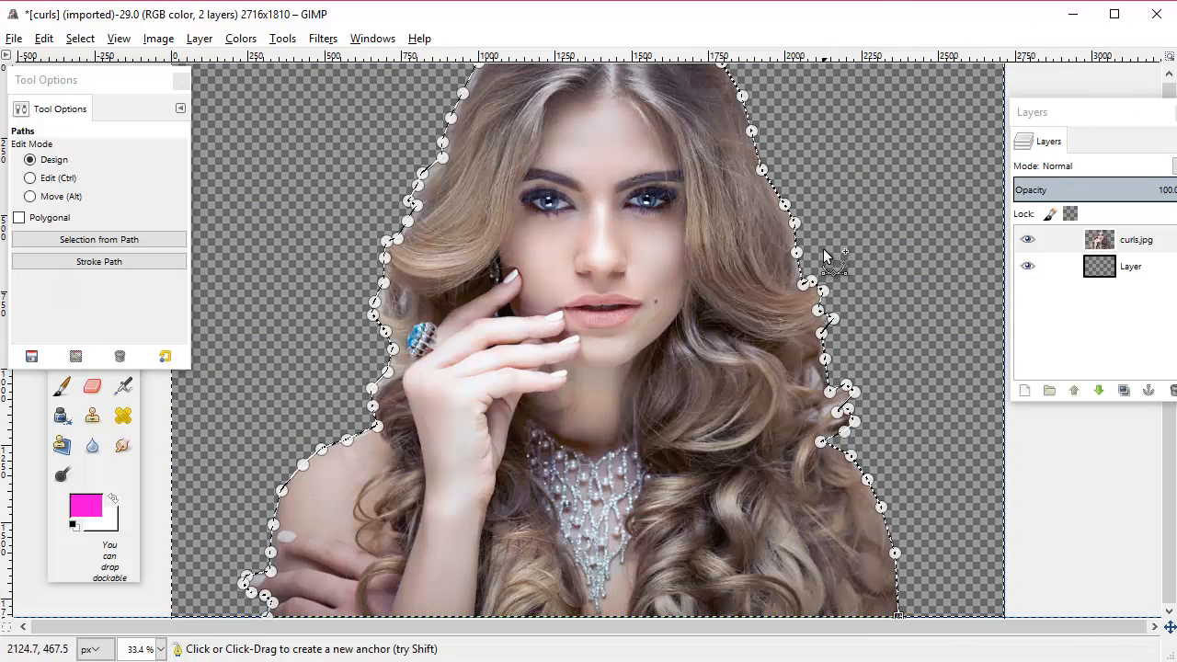
pyautogui.click(81, 39)
pyautogui.click(101, 83)
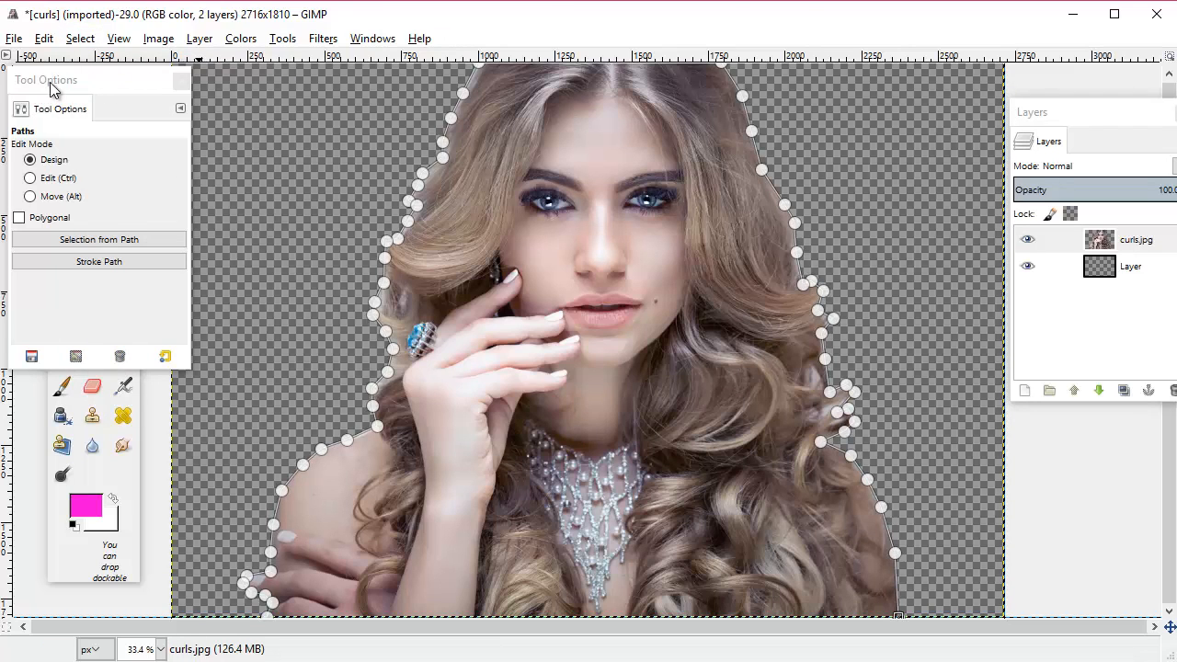
# - Switch to the Rectangle Select tool to hide the path, and close the Tool Options dialog
pyautogui.moveTo(57, 80); pyautogui.dragTo(142, 53)
pyautogui.click(64, 153)
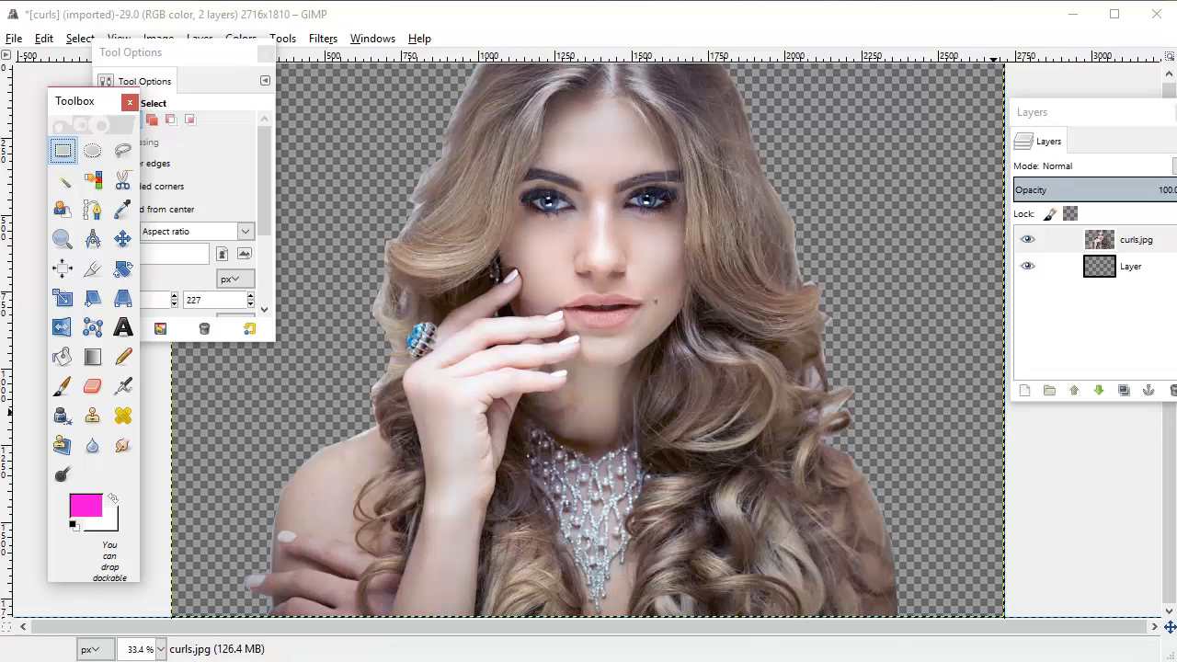
pyautogui.moveTo(207, 53); pyautogui.dragTo(185, 80)
pyautogui.click(243, 82)
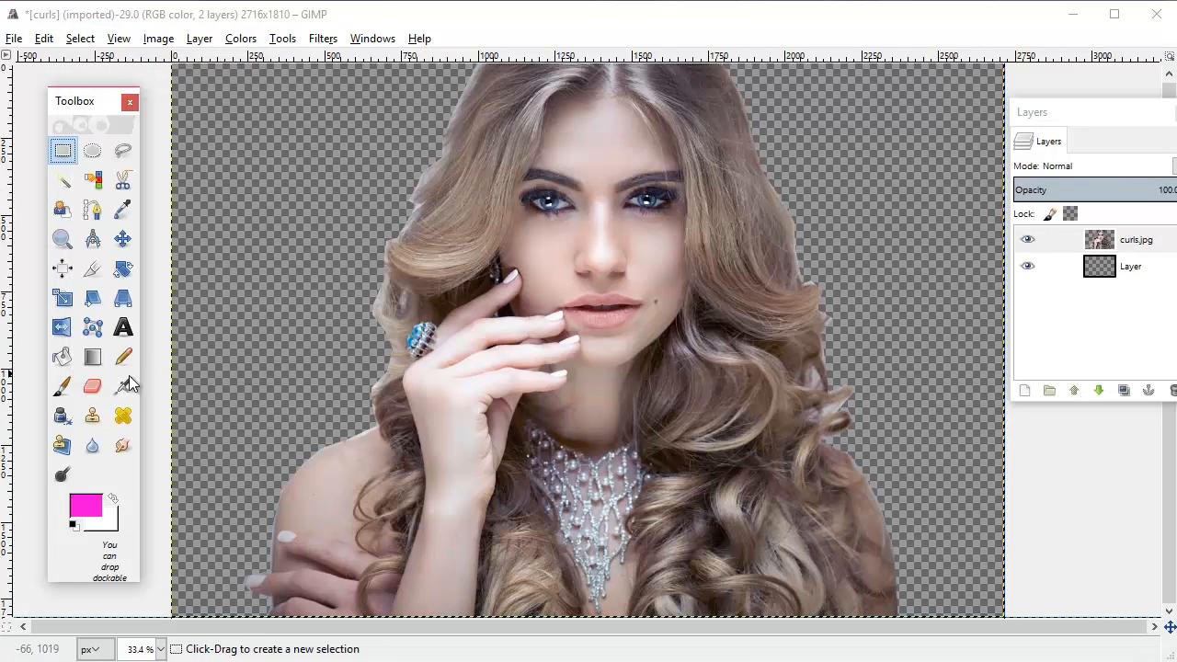
# - Activate the Eraser with its options shown, undo the last erasing stroke and set the brush size to 43.51
pyautogui.click(92, 386)
pyautogui.doubleClick(92, 386)
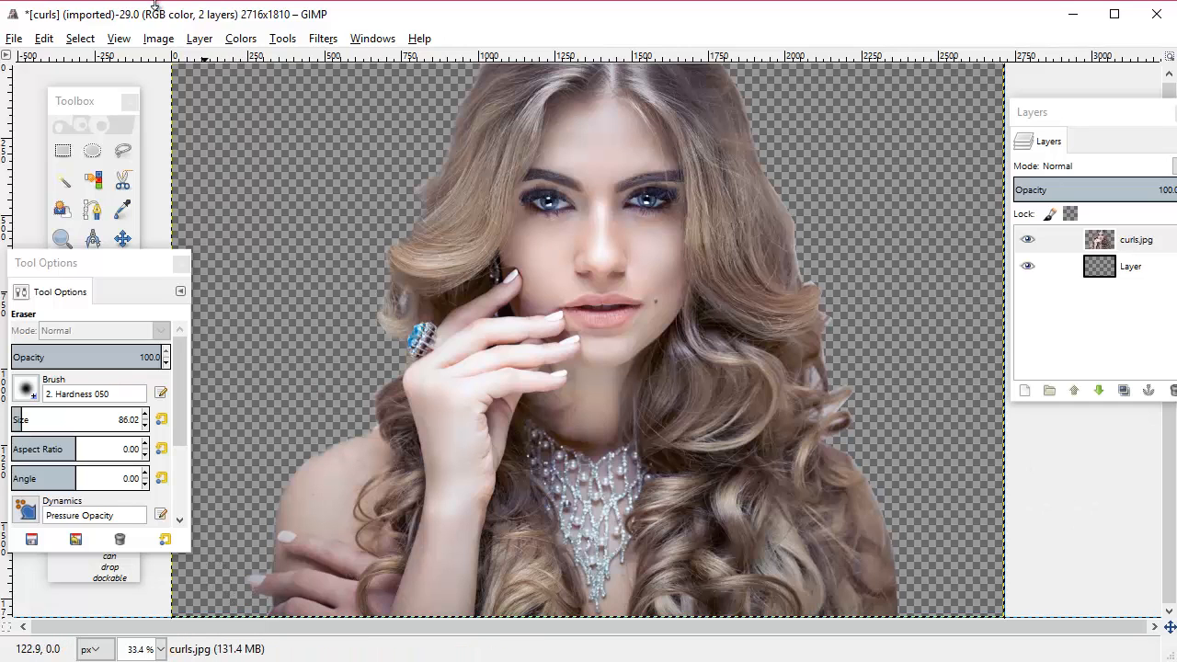
pyautogui.click(43, 37)
pyautogui.click(50, 60)
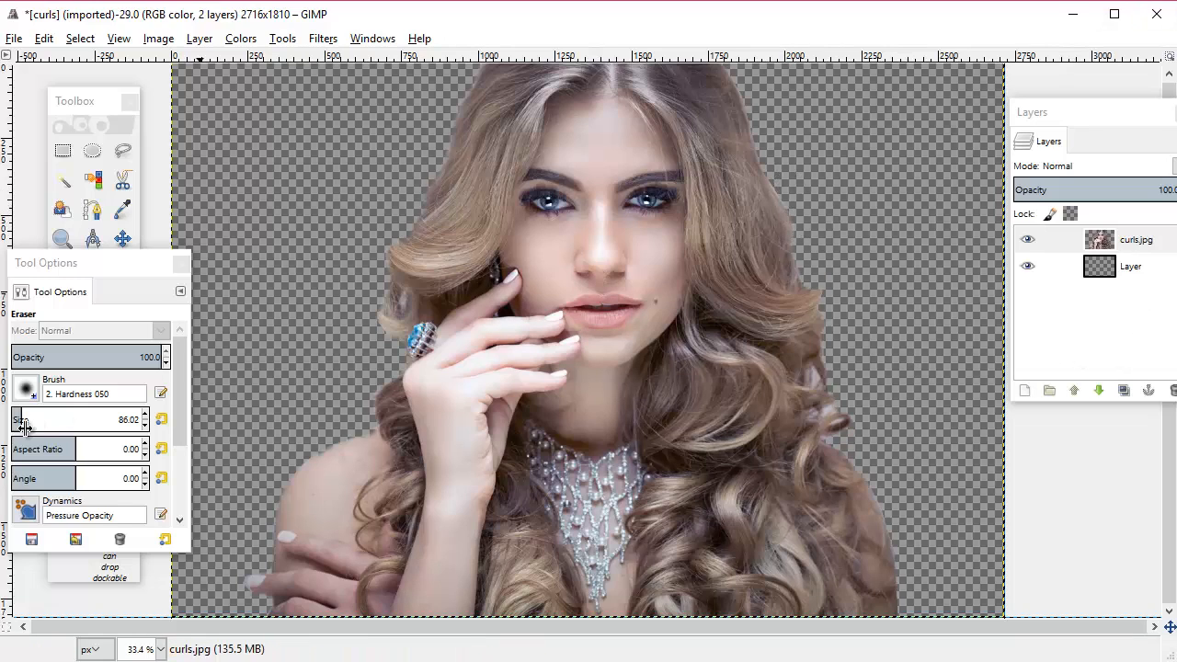
pyautogui.moveTo(21, 421); pyautogui.dragTo(14, 421)
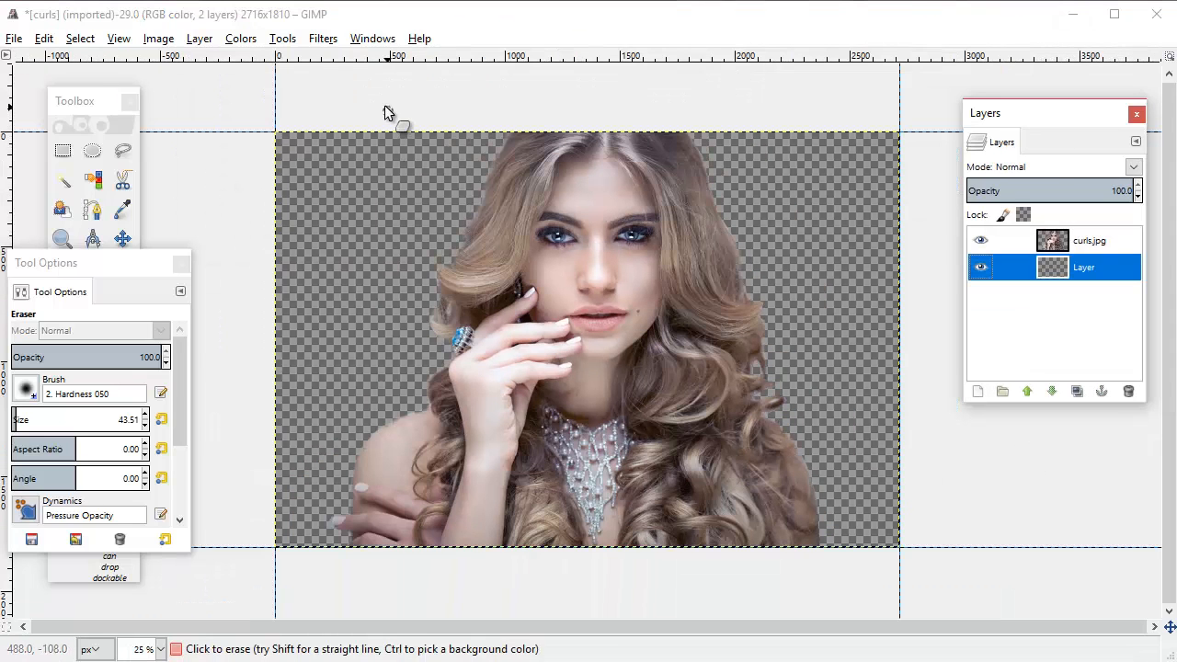
# - Open houses.jpg from the combining-images folder in File Explorer as a separate image in GIMP
pyautogui.click(503, 661)
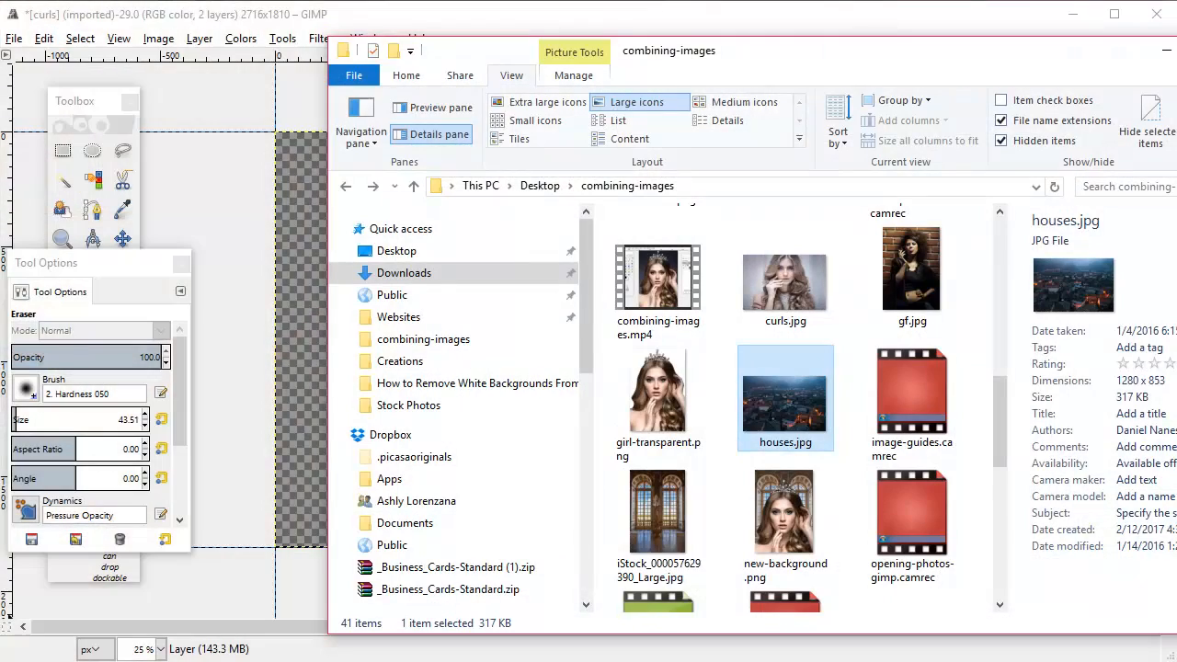
pyautogui.moveTo(805, 396); pyautogui.dragTo(110, 203)
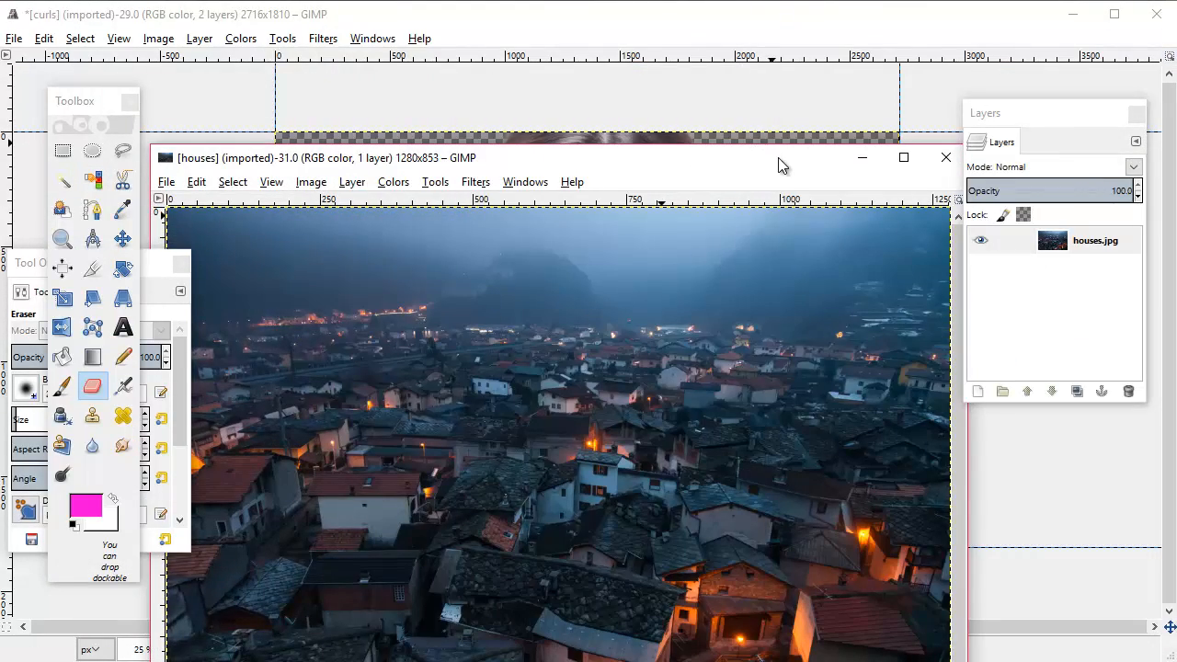
# - Close the Tool Options dialog, then select the entire houses.jpg image and create new guides from the selection
pyautogui.moveTo(778, 157); pyautogui.dragTo(778, 42)
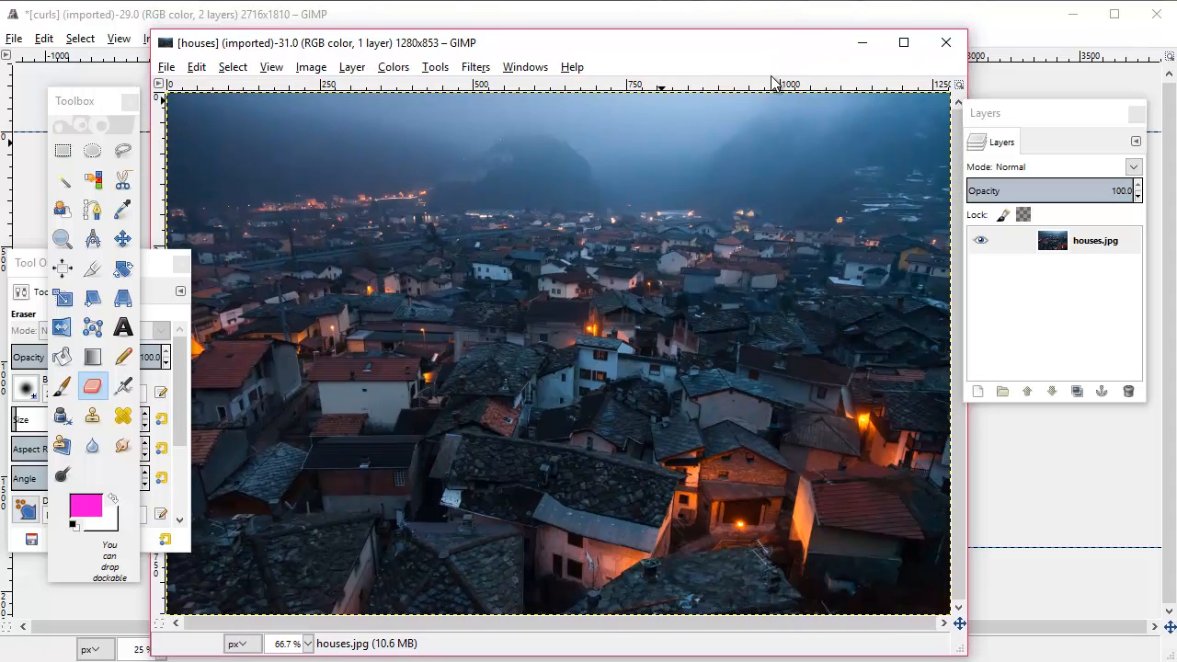
pyautogui.click(181, 264)
pyautogui.click(312, 70)
pyautogui.moveTo(277, 69)
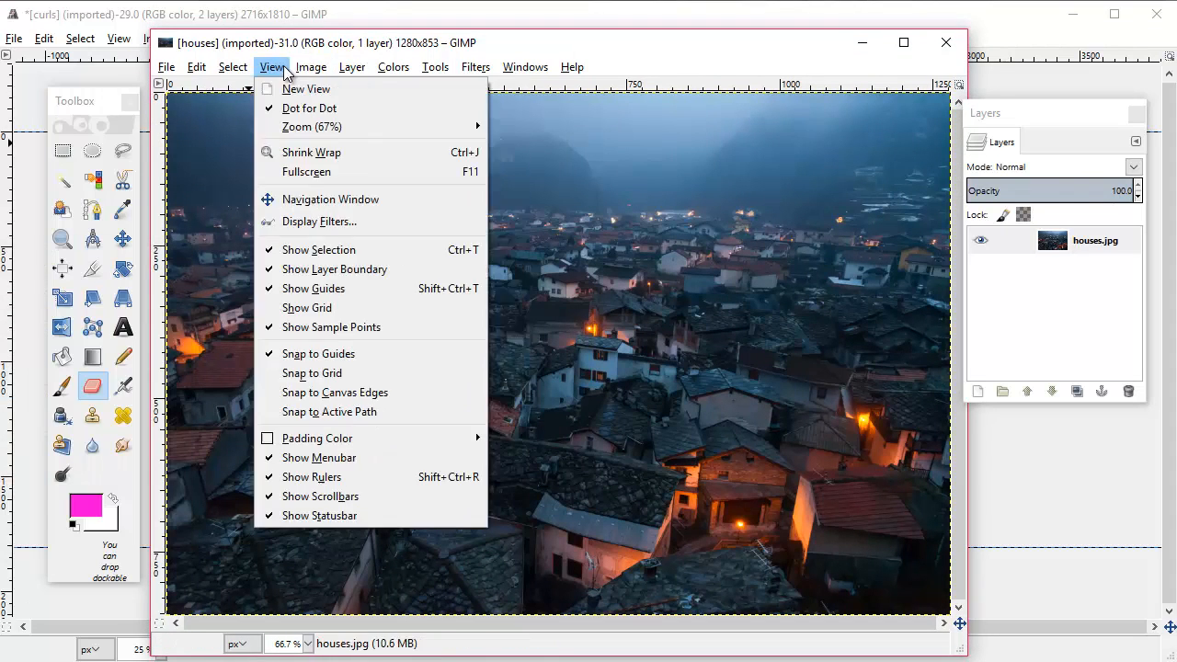
pyautogui.moveTo(308, 127)
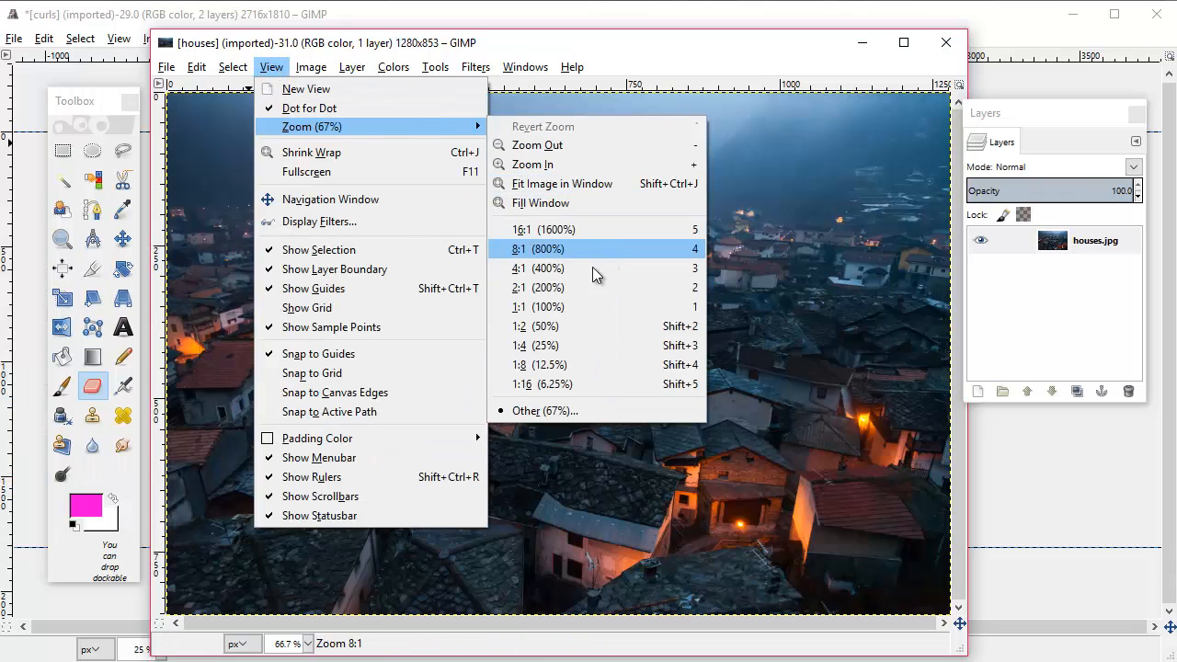
pyautogui.click(593, 145)
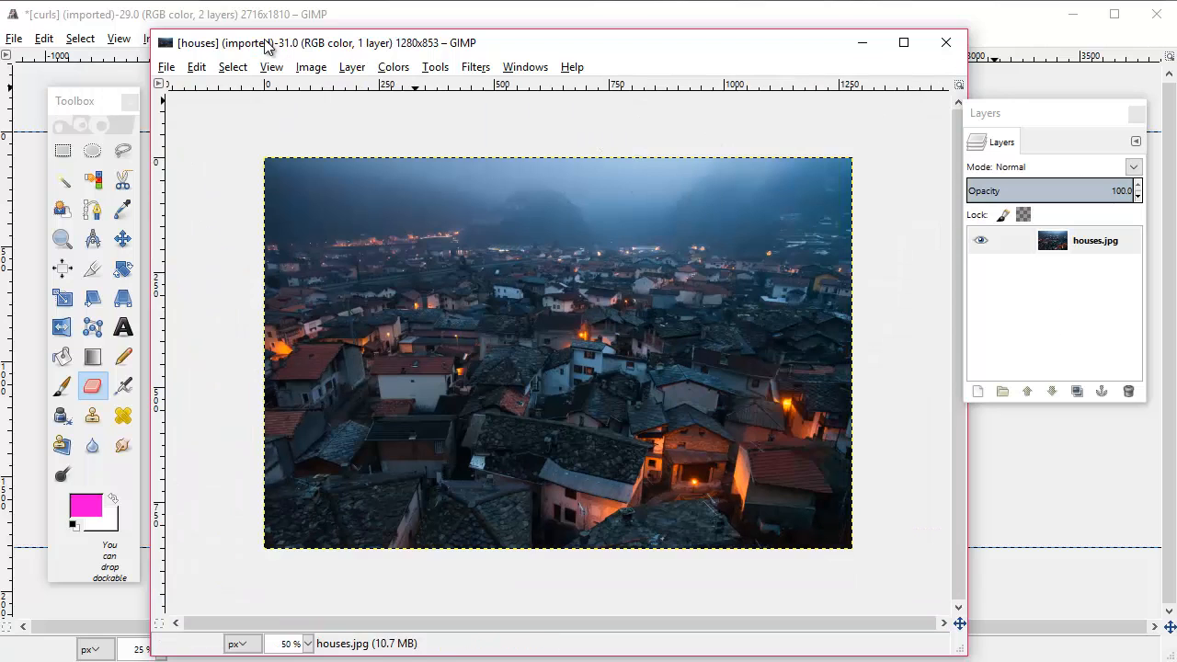
pyautogui.click(232, 68)
pyautogui.click(232, 89)
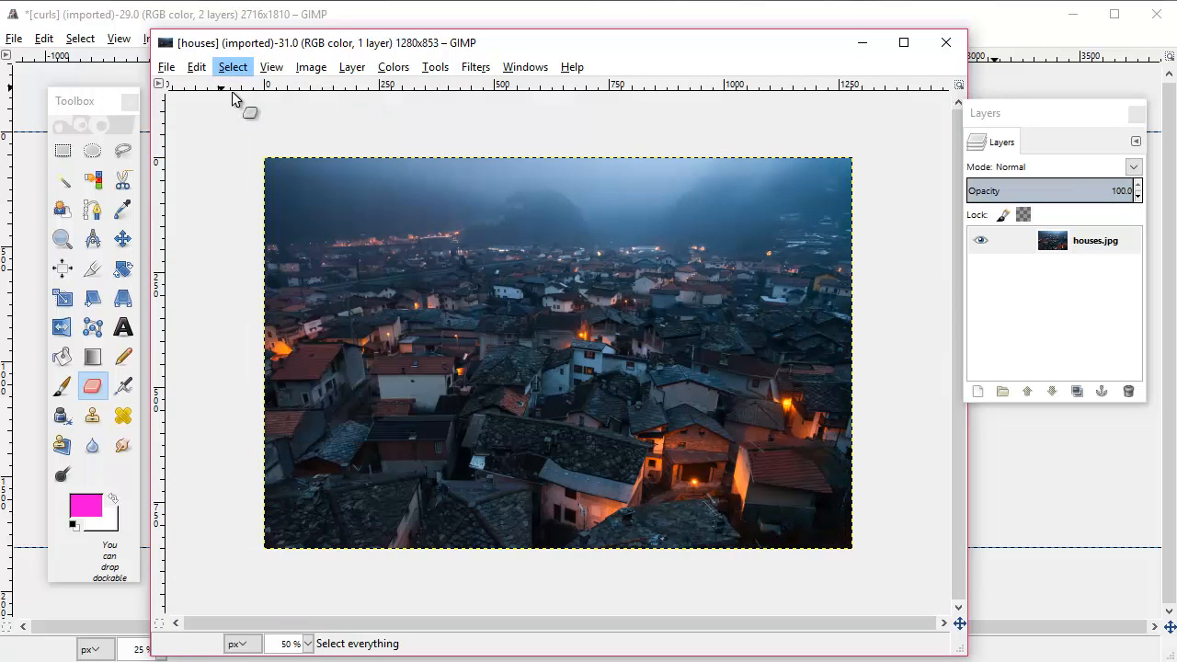
pyautogui.click(311, 67)
pyautogui.moveTo(497, 381)
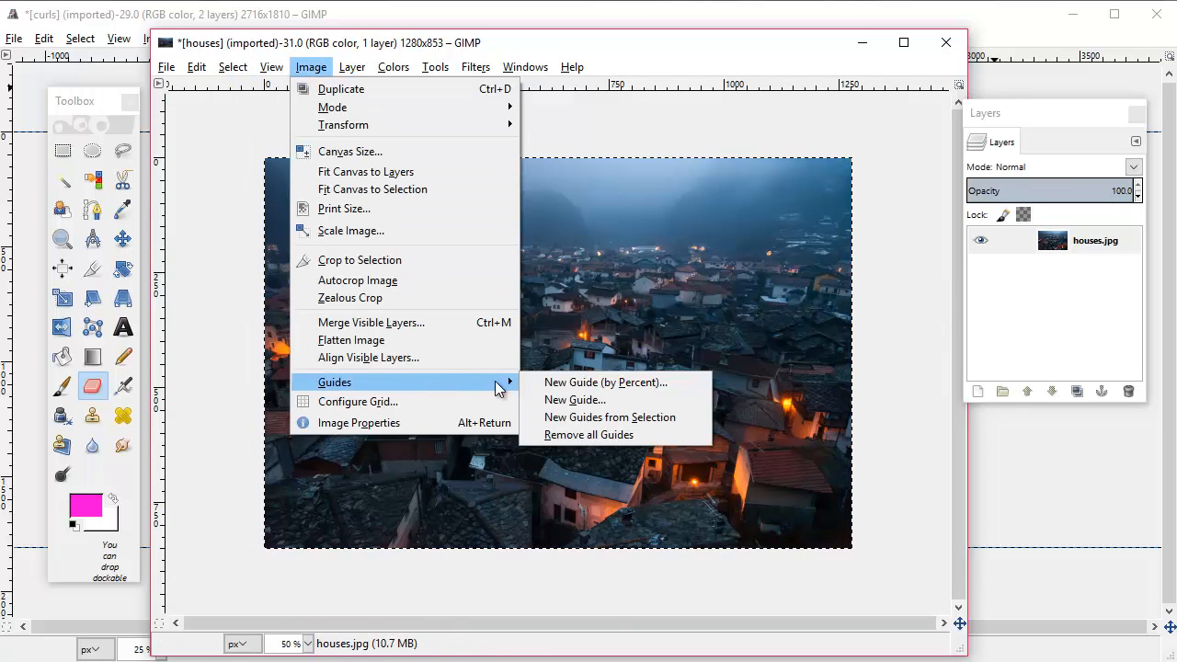
pyautogui.click(650, 413)
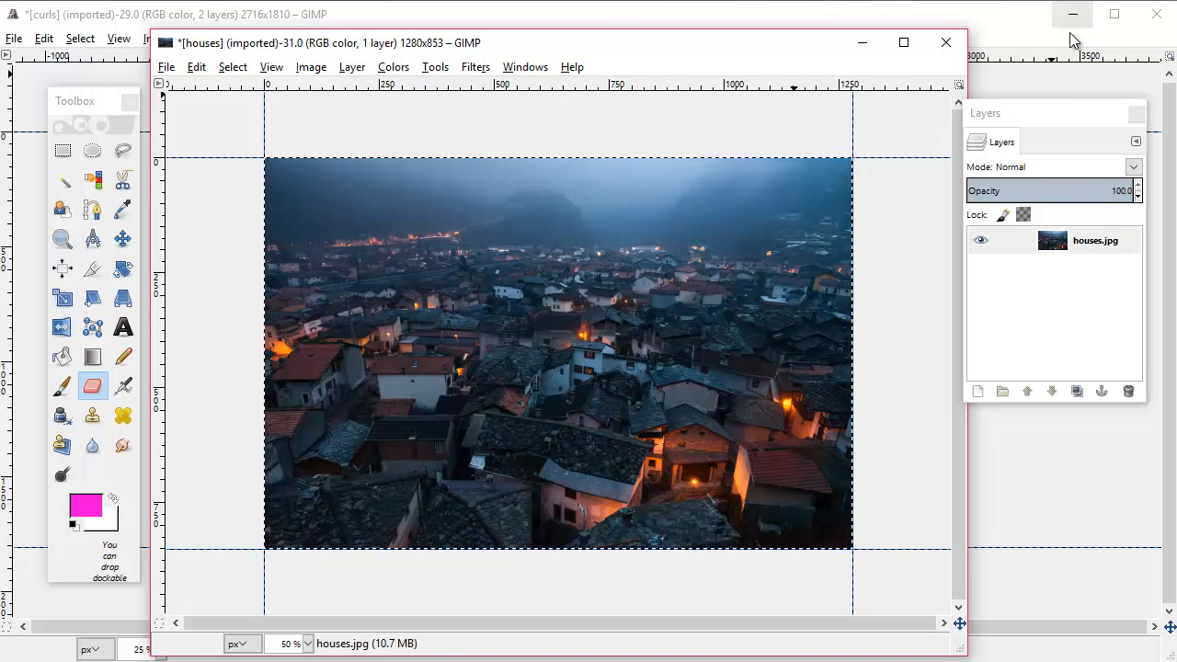
# - Add a transparent layer above houses.jpg in the houses image and undo the last paste
pyautogui.moveTo(1050, 113); pyautogui.dragTo(967, 133)
pyautogui.click(218, 14)
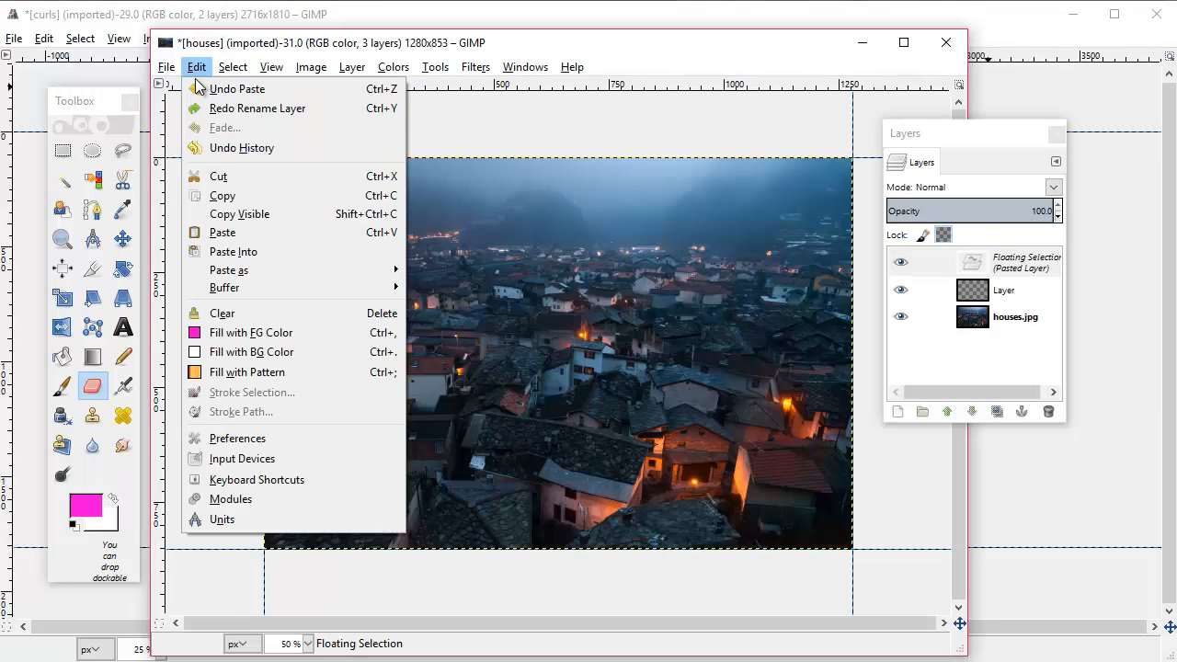
pyautogui.click(211, 89)
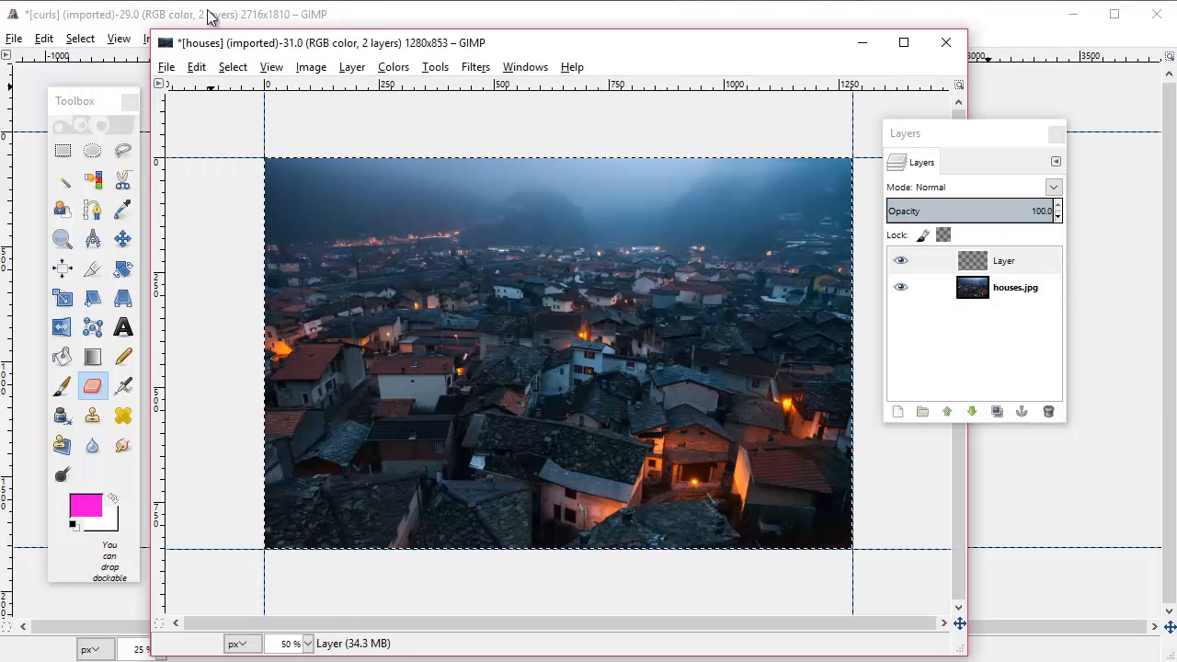
# - Switch to the curls image, select everything on the curls.jpg layer and copy it
pyautogui.click(209, 14)
pyautogui.click(1031, 261)
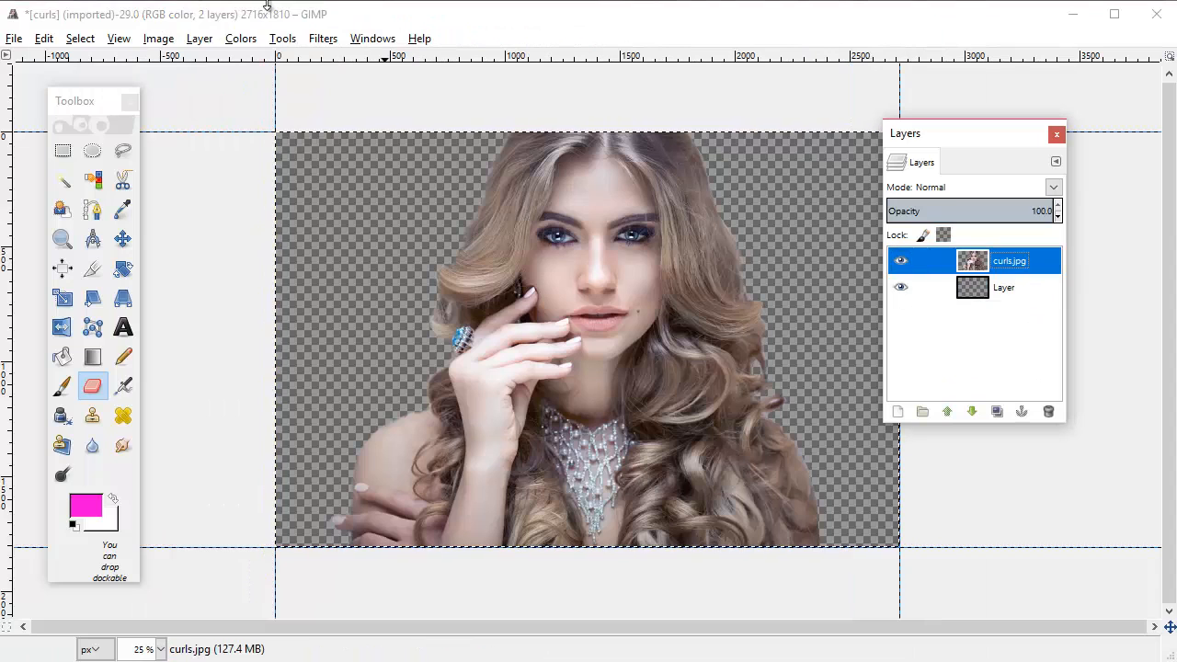
pyautogui.click(80, 39)
pyautogui.click(87, 59)
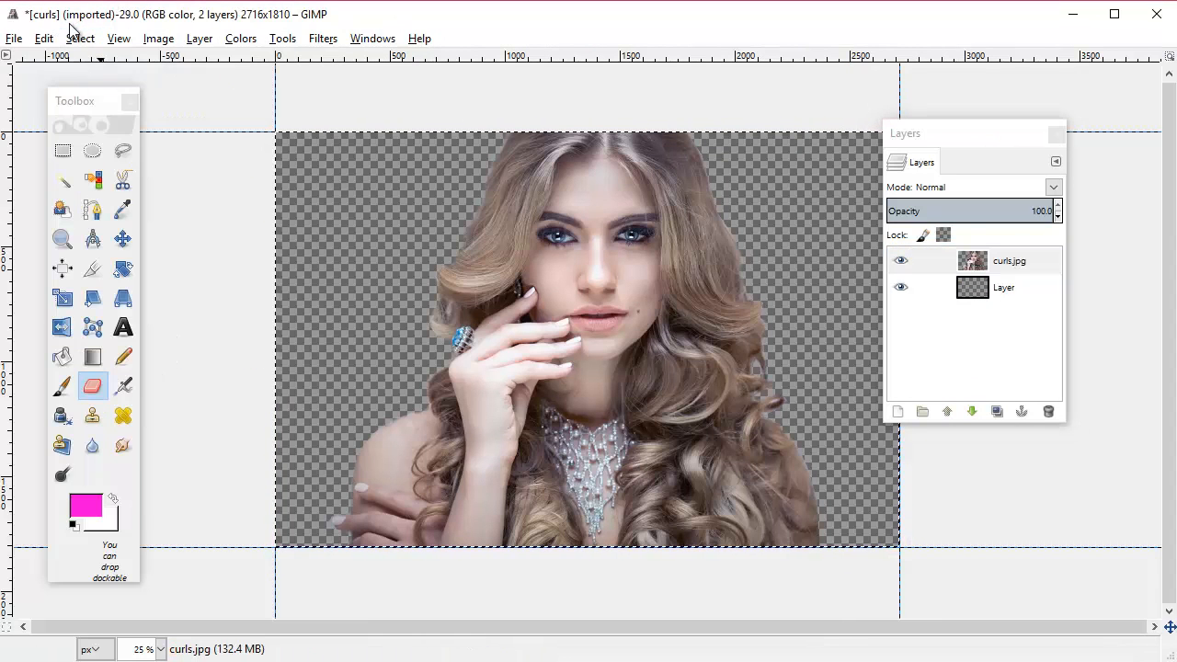
pyautogui.click(44, 40)
pyautogui.click(83, 167)
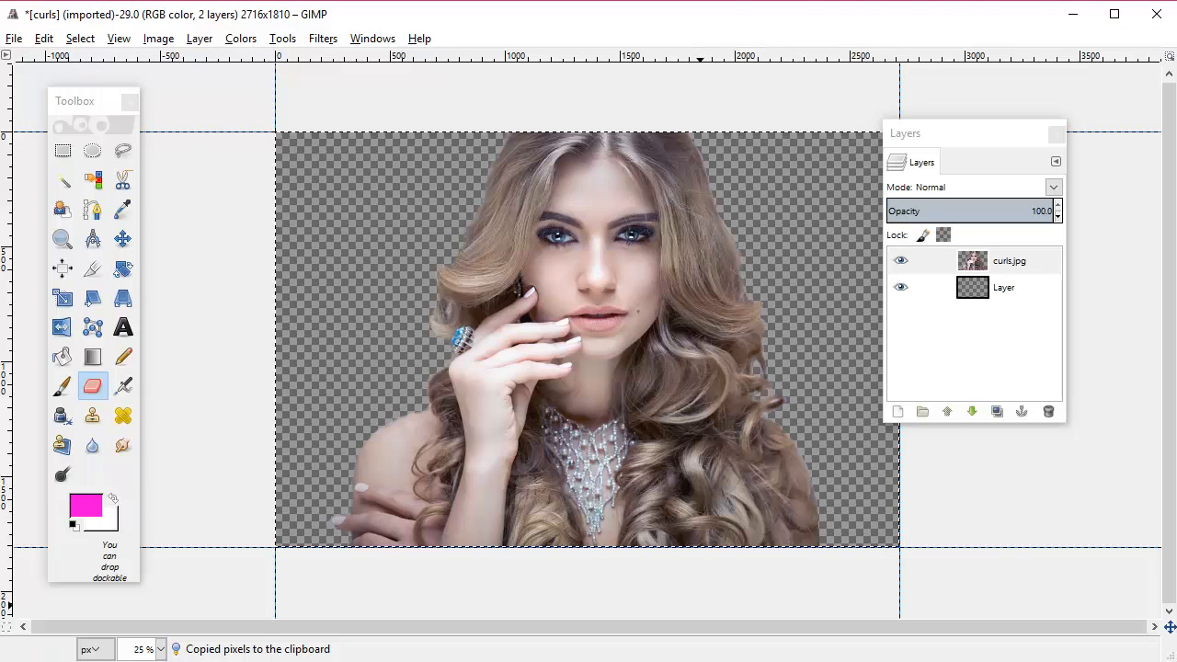
# - Return to the houses image and paste the copied woman over the empty layer
pyautogui.click(531, 597)
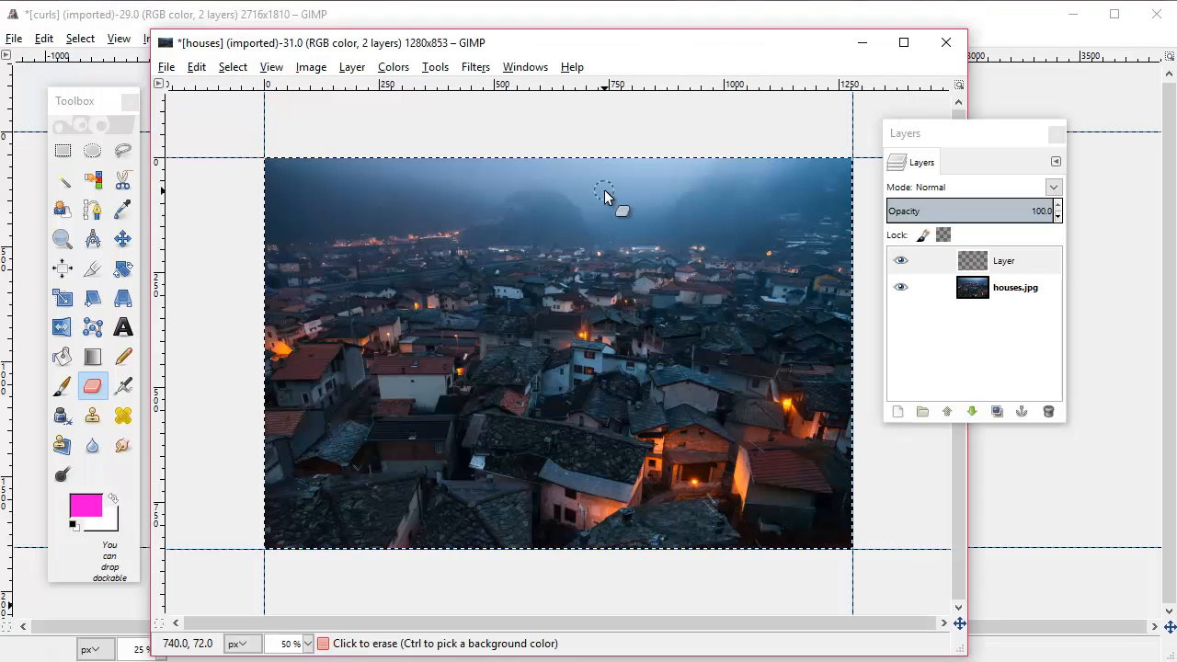
pyautogui.click(1007, 262)
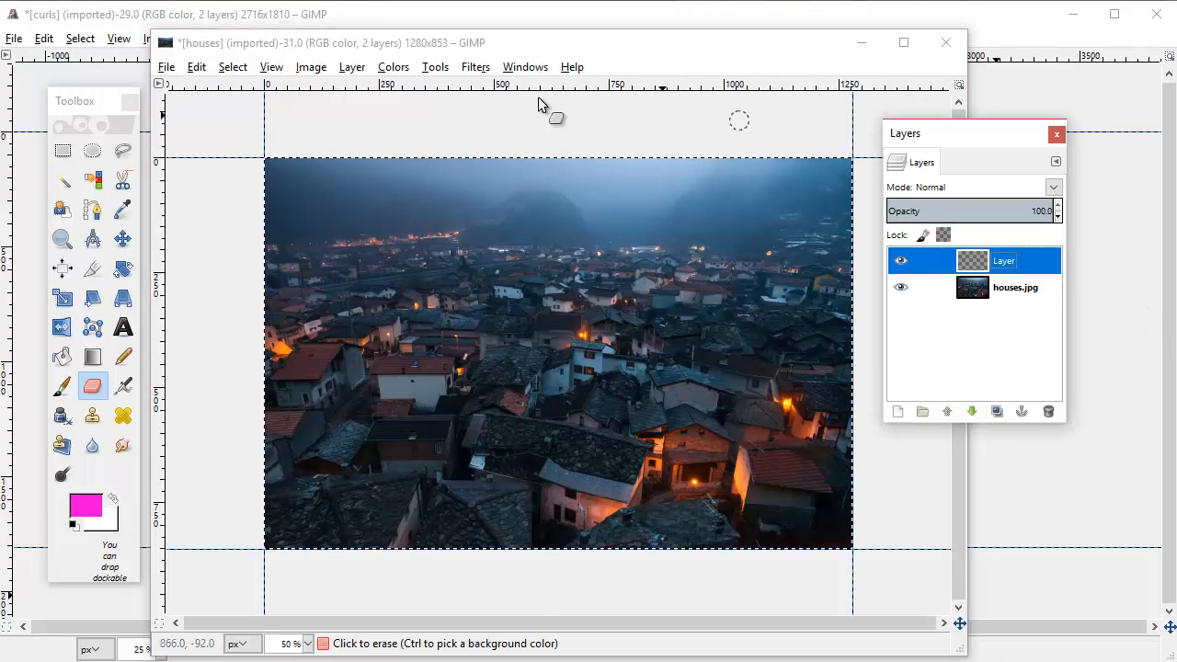
pyautogui.click(196, 67)
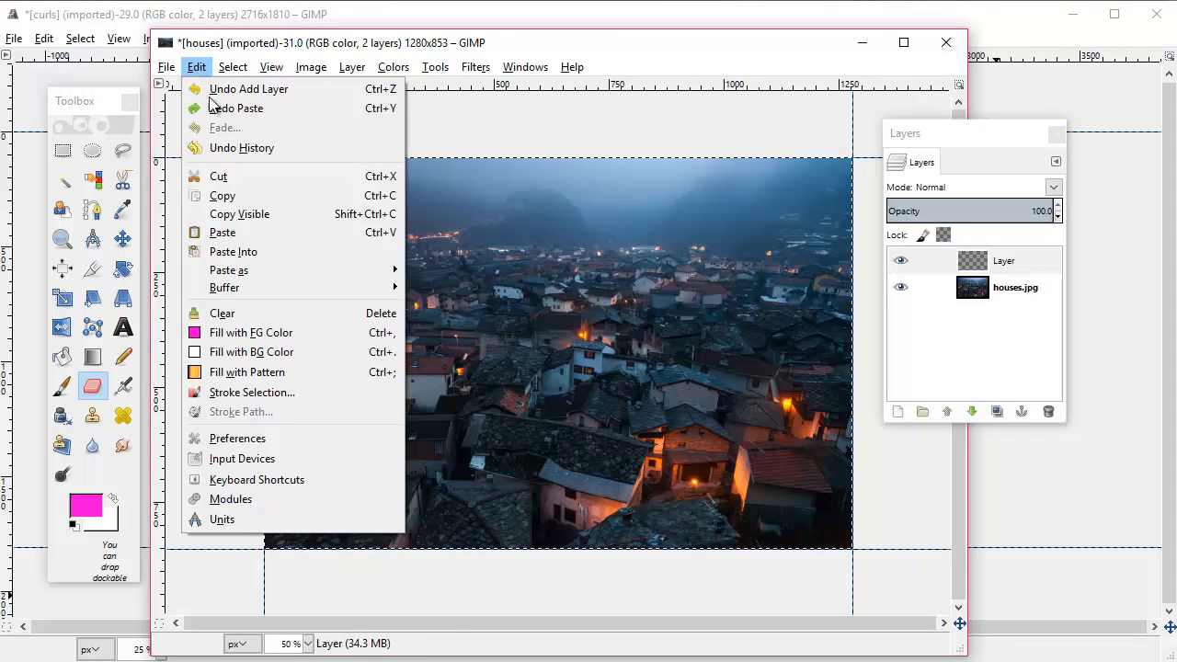
pyautogui.click(280, 231)
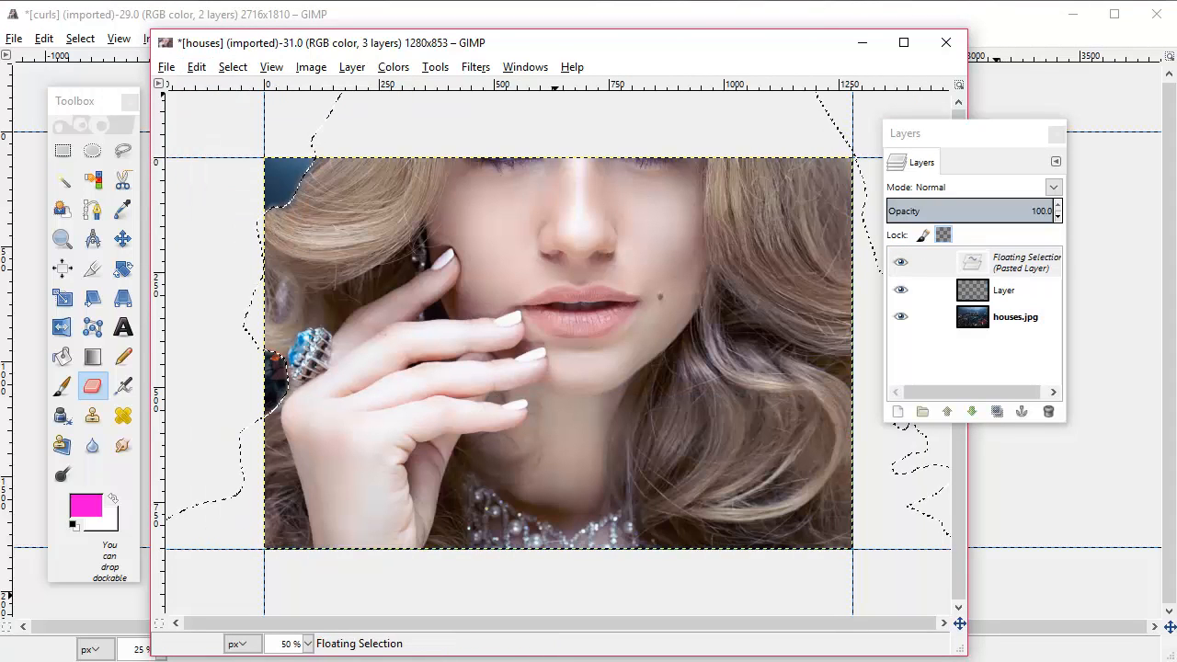
# - Rename the pasted floating layer "curls" to turn it into a regular layer
pyautogui.doubleClick(1022, 262)
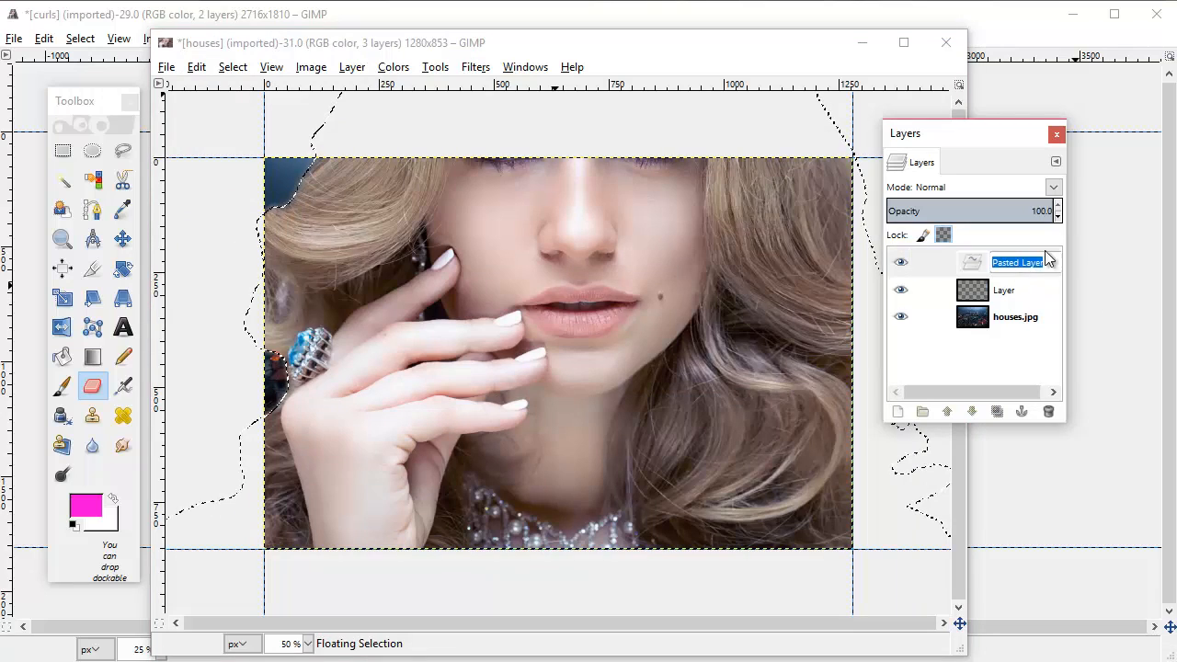
pyautogui.write('c')
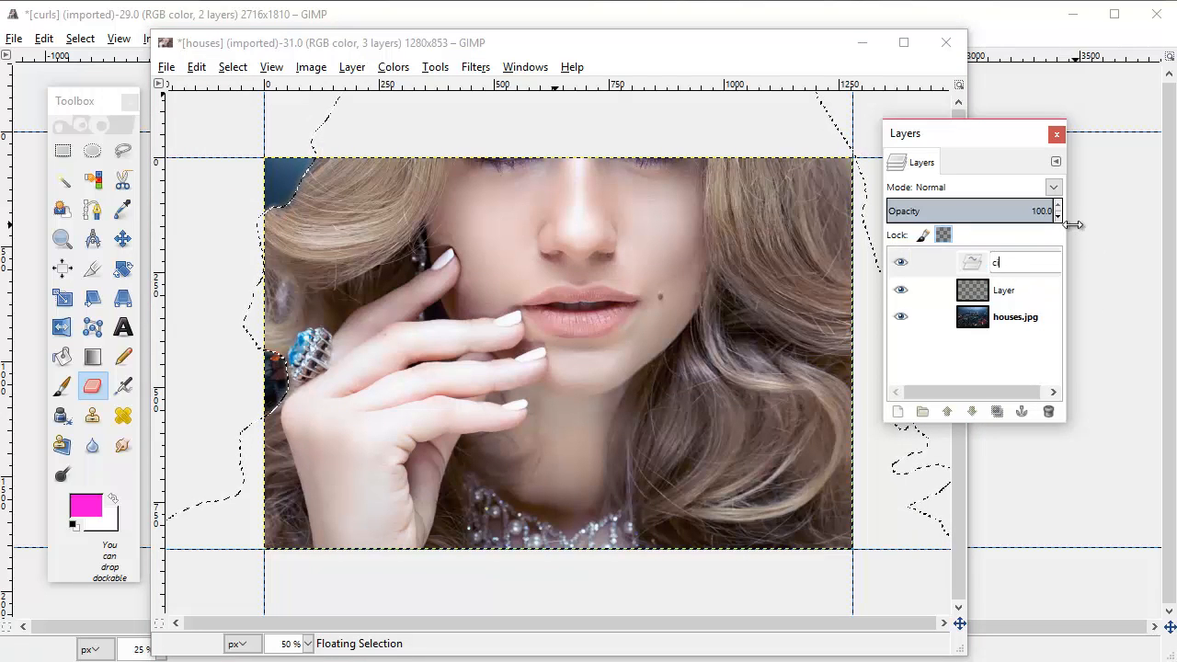
pyautogui.write('iurls')
pyautogui.press('BackSpace')
pyautogui.press('BackSpace')
pyautogui.press('BackSpace')
pyautogui.write('urls')
pyautogui.press('Return')
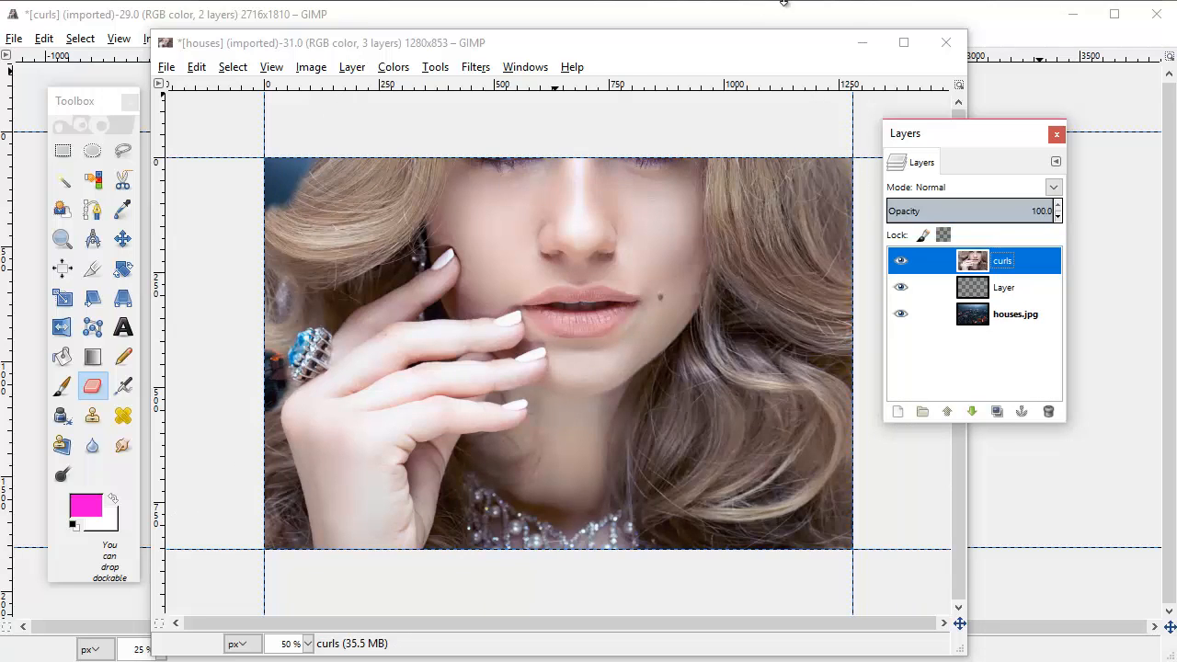
# - Scale the curls layer to a height of 860 px, keeping the proportions with a width of 1290 px
pyautogui.click(351, 67)
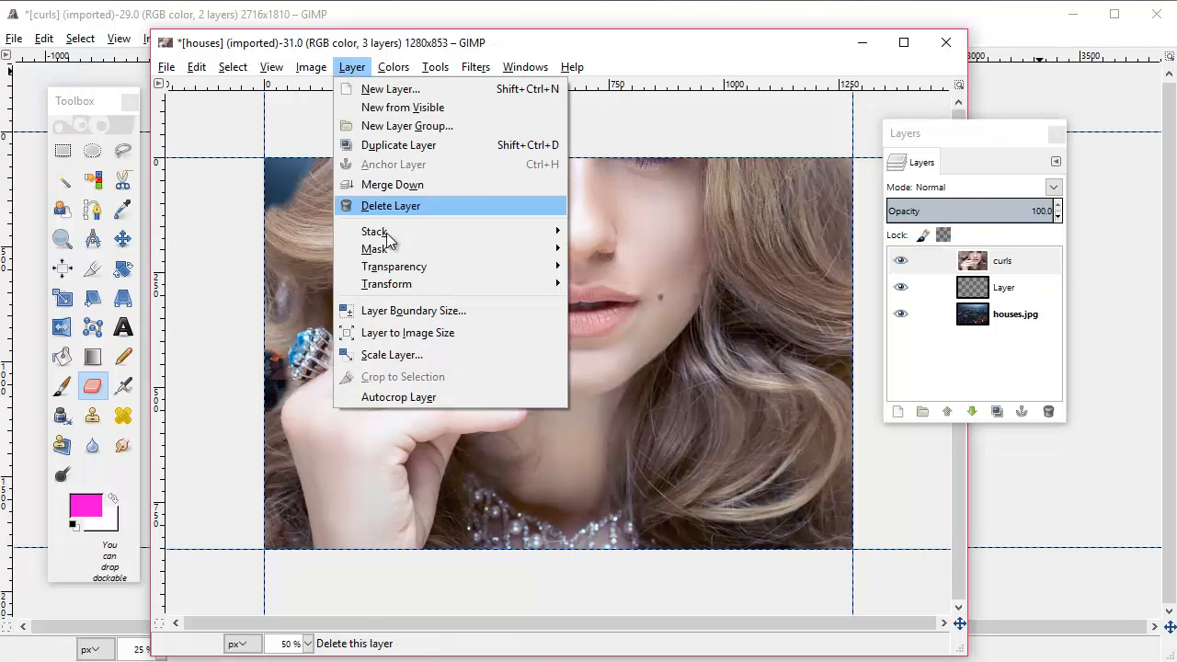
pyautogui.click(404, 354)
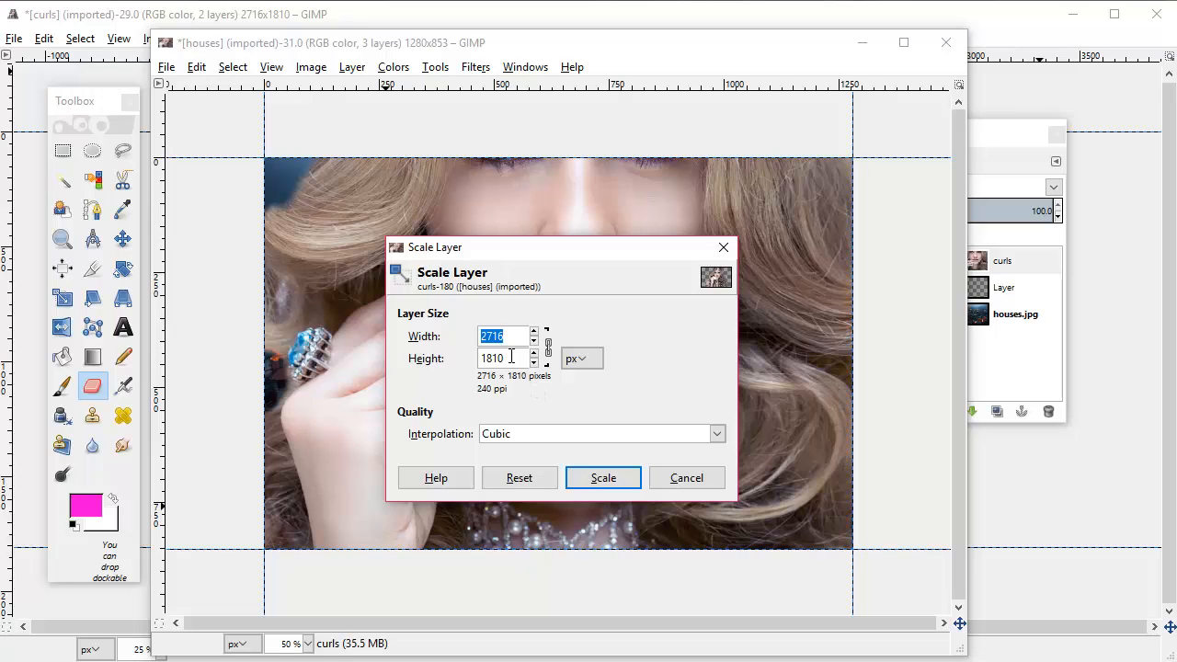
pyautogui.moveTo(511, 358); pyautogui.dragTo(471, 361)
pyautogui.write('860')
pyautogui.press('Tab')
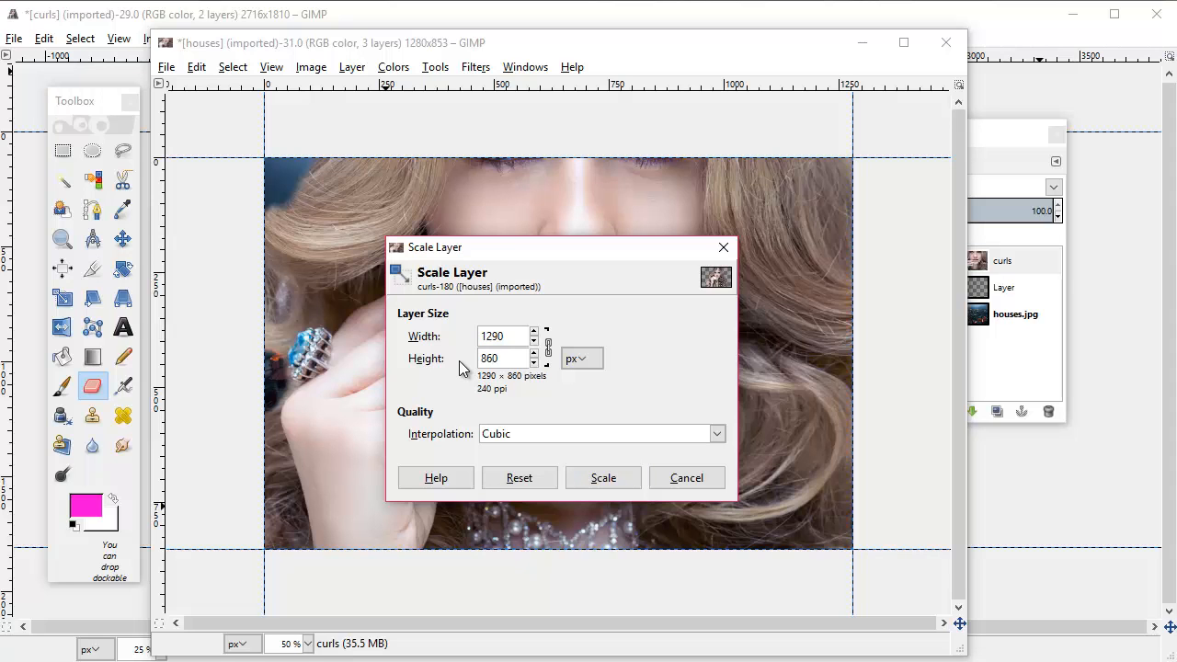
pyautogui.click(608, 473)
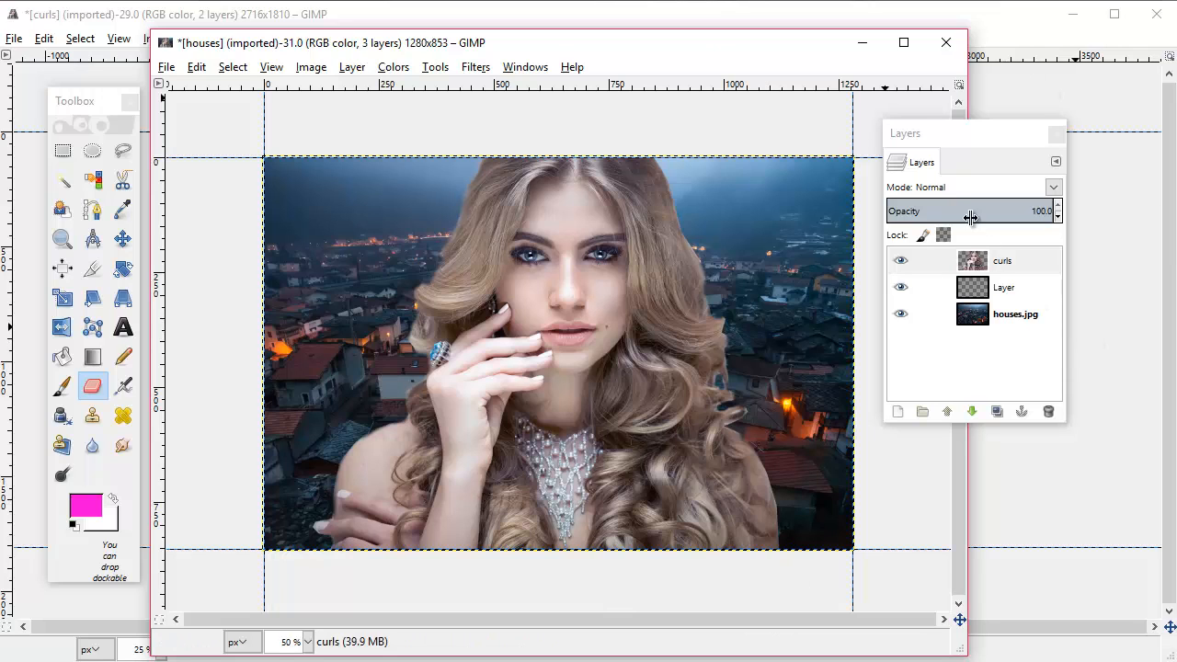
# - Reduce the opacity of the curls layer to 70
pyautogui.moveTo(980, 136); pyautogui.dragTo(972, 191)
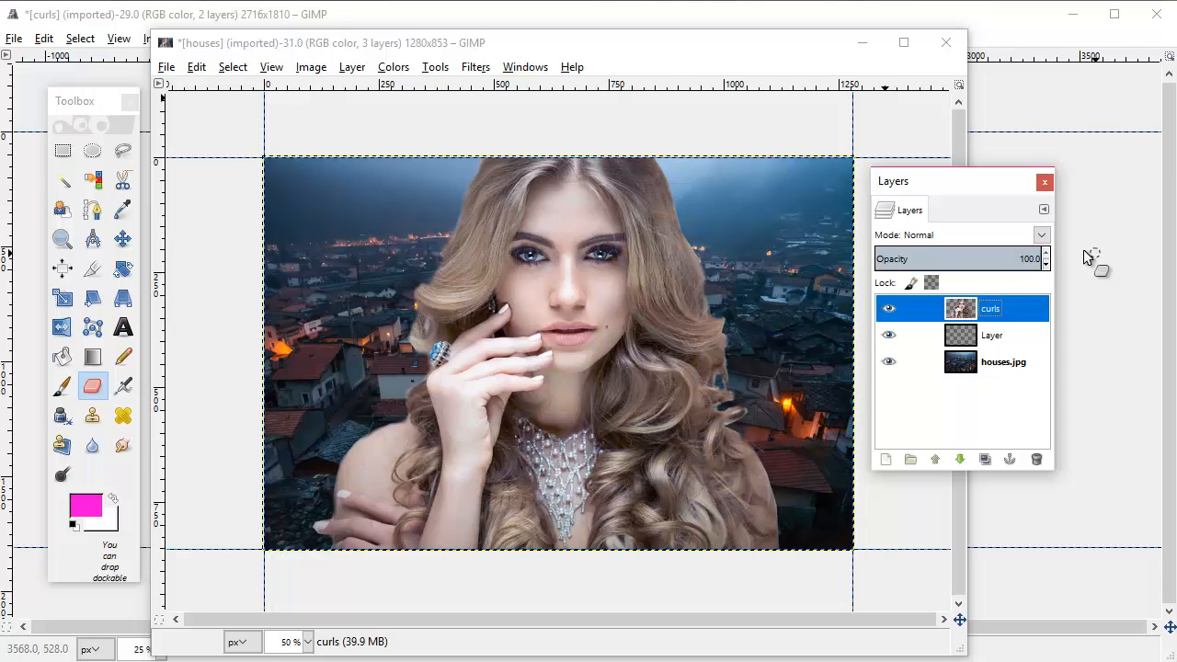
pyautogui.click(1045, 265)
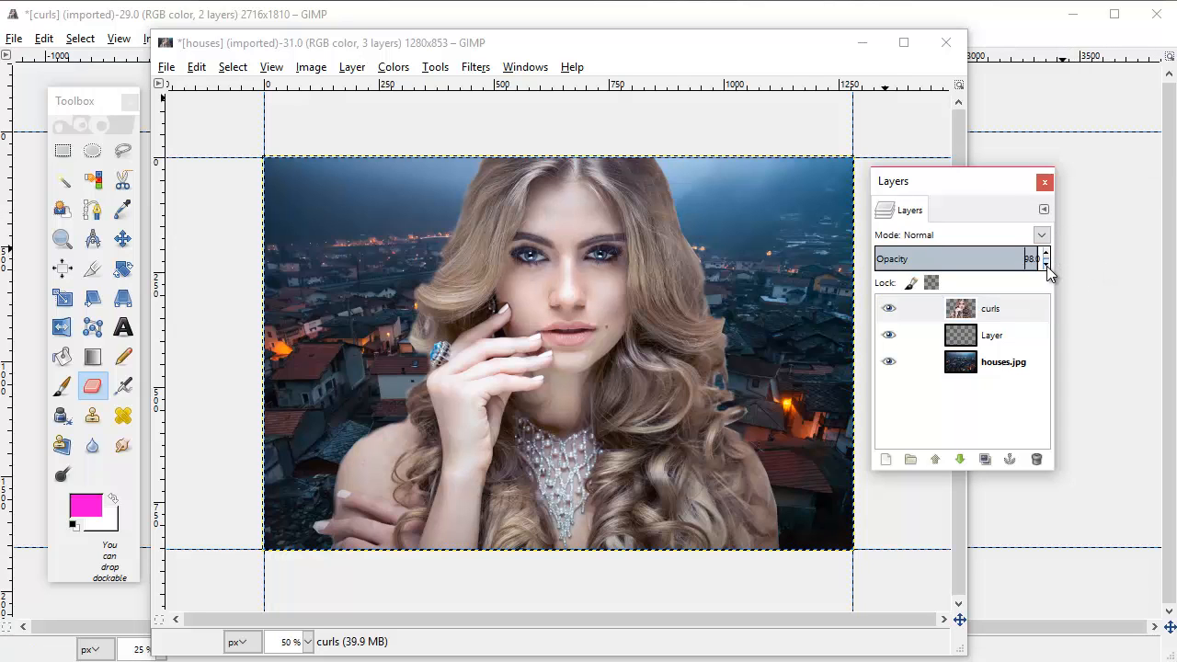
pyautogui.click(1046, 264)
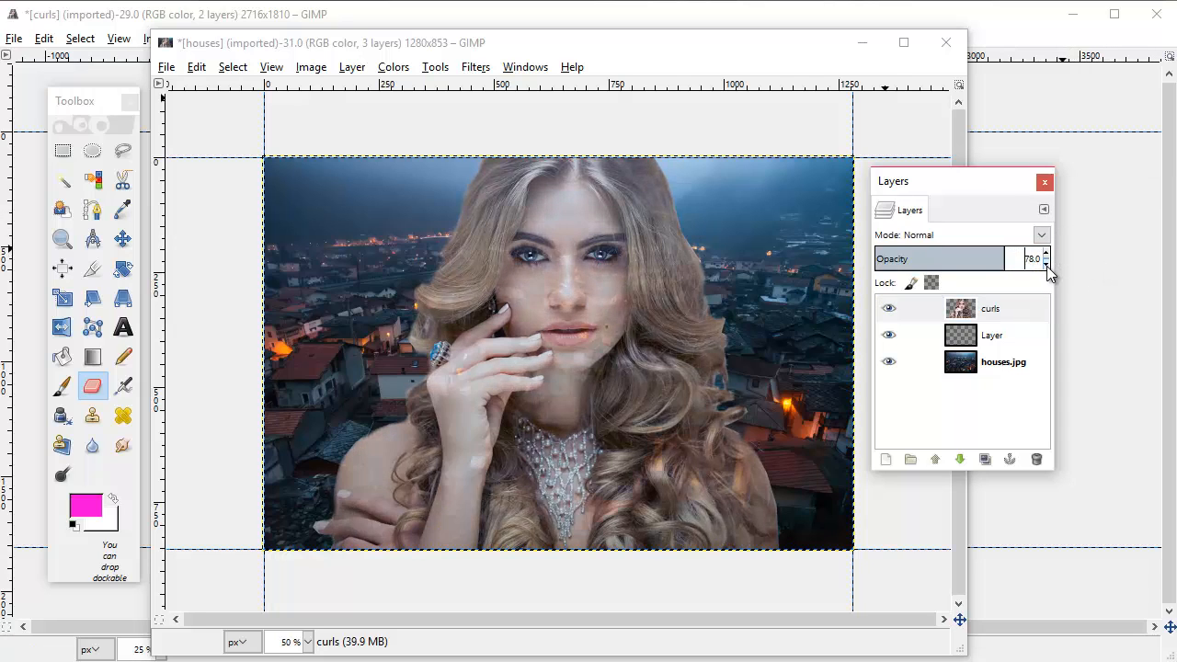
pyautogui.click(1045, 264)
pyautogui.click(1045, 264)
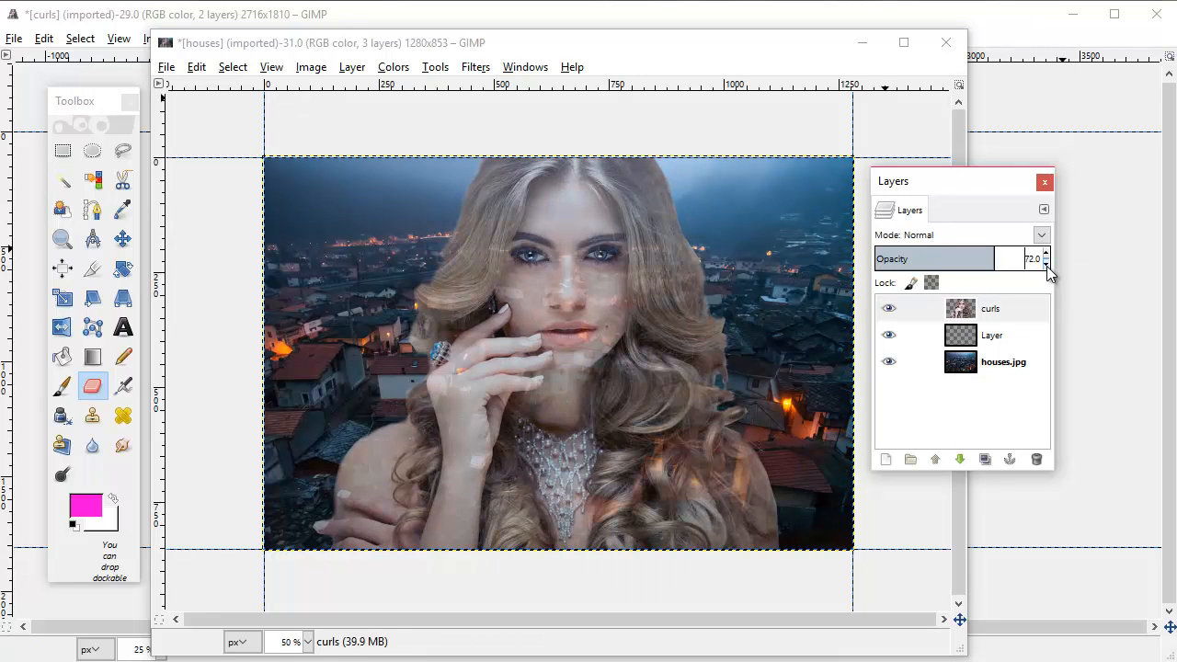
pyautogui.click(1045, 264)
pyautogui.click(1017, 314)
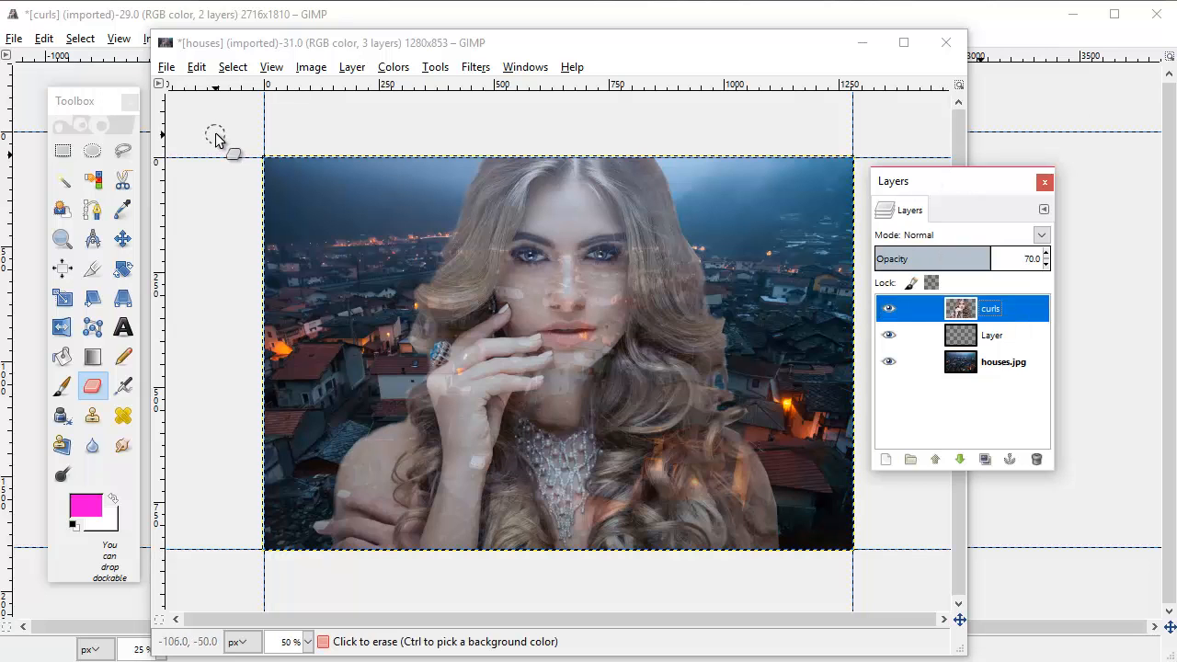
# - Use the Move tool to place the curls layer so the woman stands at the left side of the houses image
pyautogui.click(123, 239)
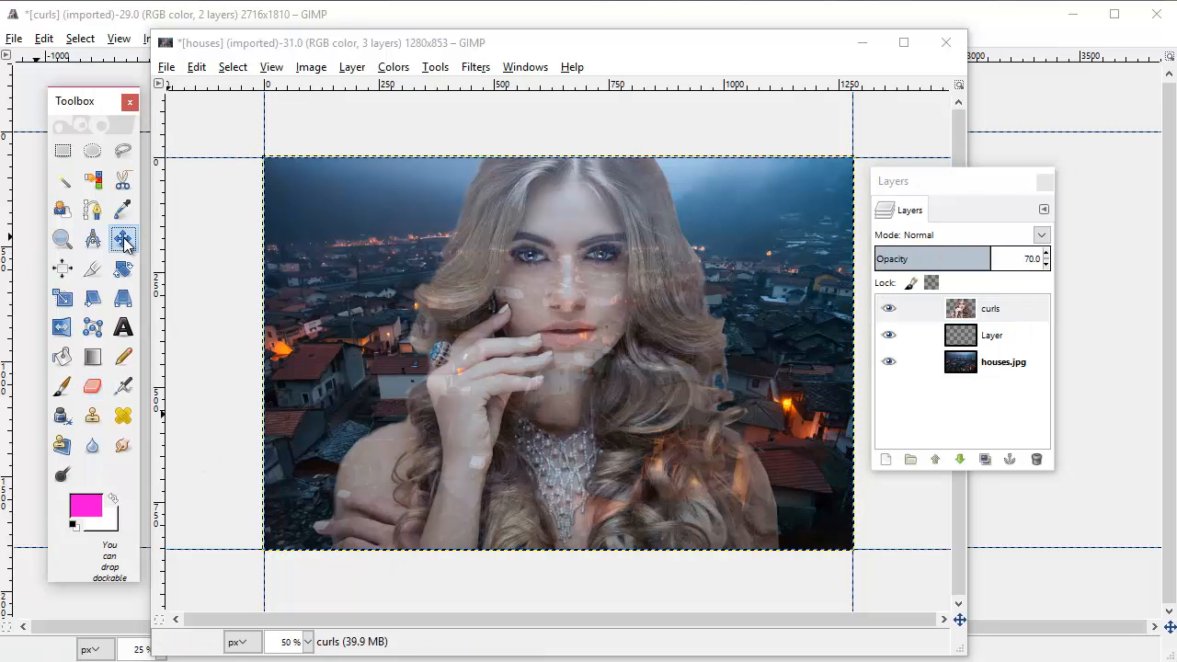
pyautogui.moveTo(546, 306); pyautogui.dragTo(654, 314)
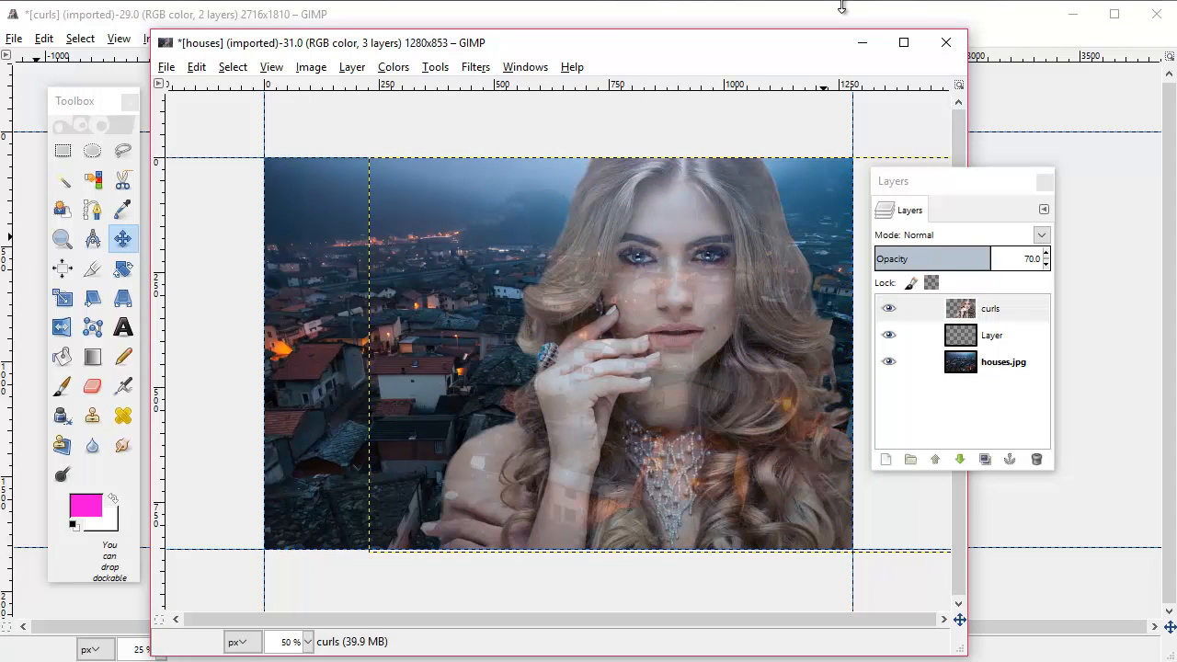
pyautogui.moveTo(653, 367); pyautogui.dragTo(418, 384)
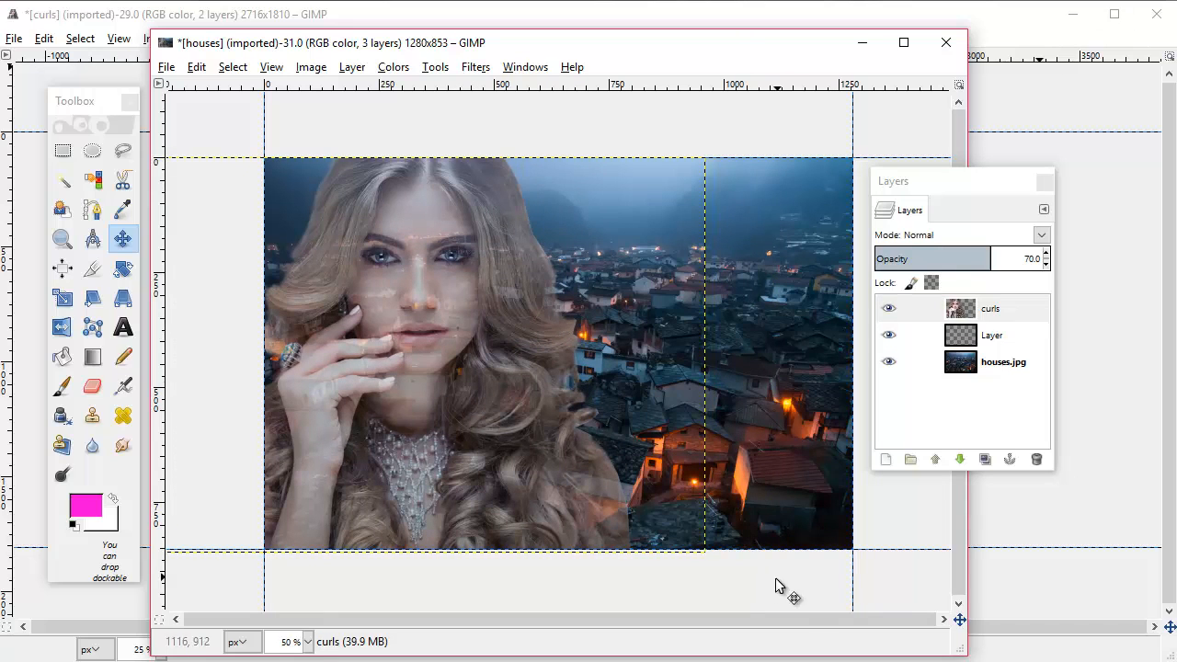
# - Create a selection around the woman from the alpha of the curls layer, with the Layers dialog moved higher
pyautogui.rightClick(1008, 314)
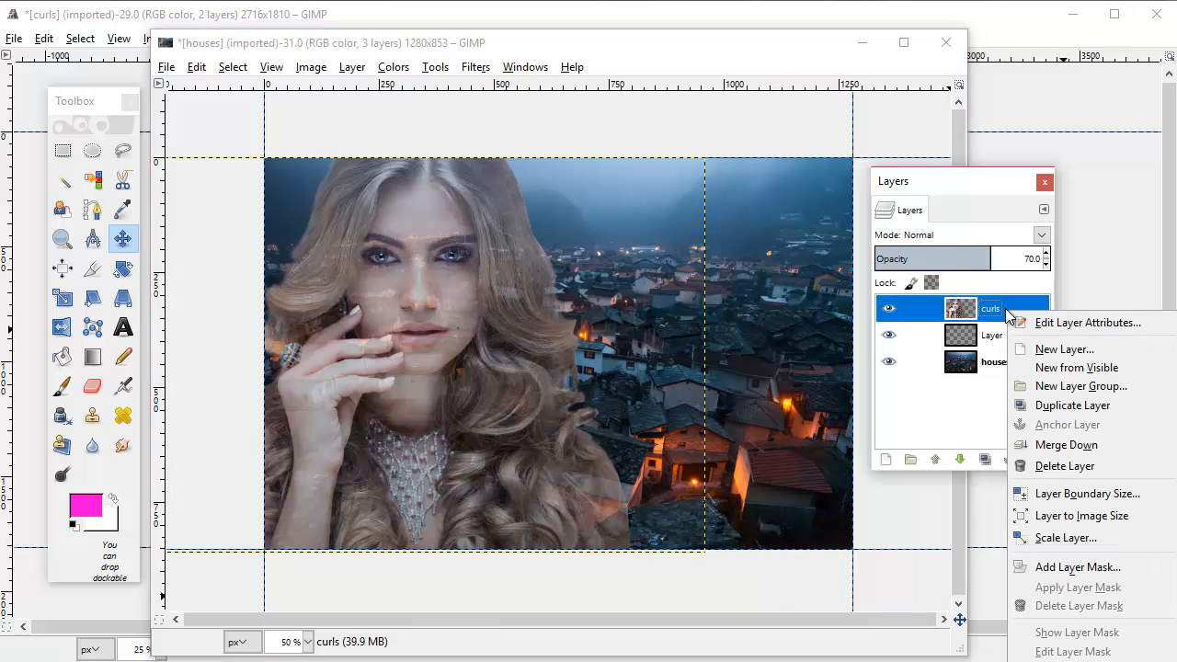
pyautogui.click(971, 183)
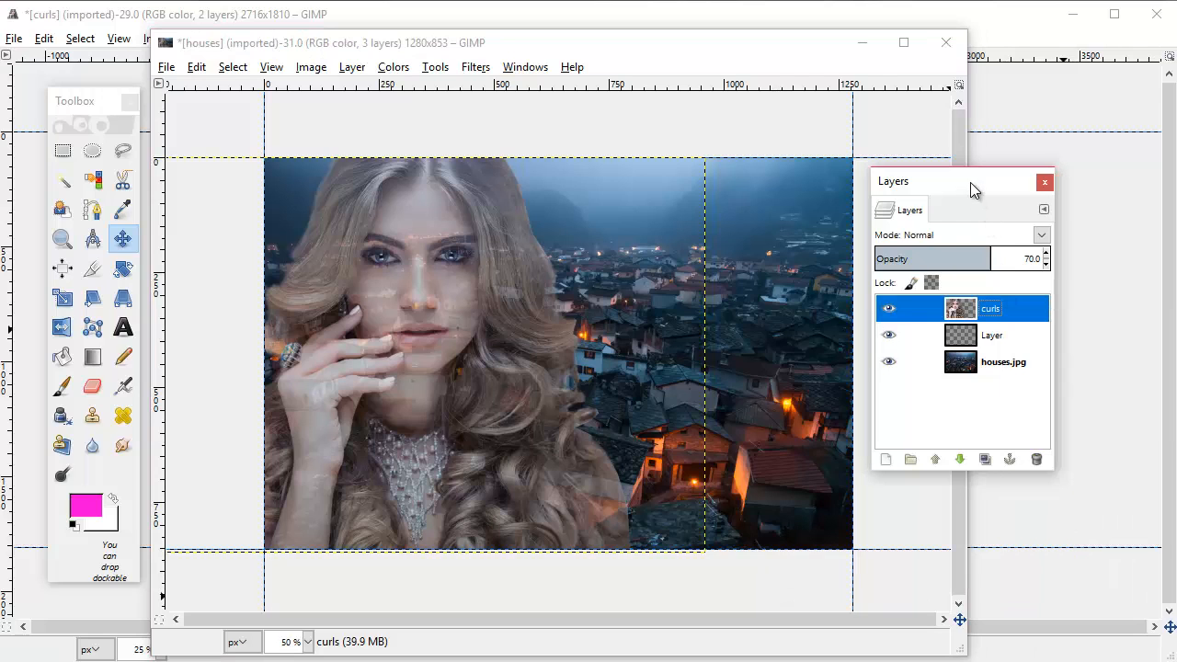
pyautogui.moveTo(970, 182); pyautogui.dragTo(915, 67)
pyautogui.rightClick(923, 191)
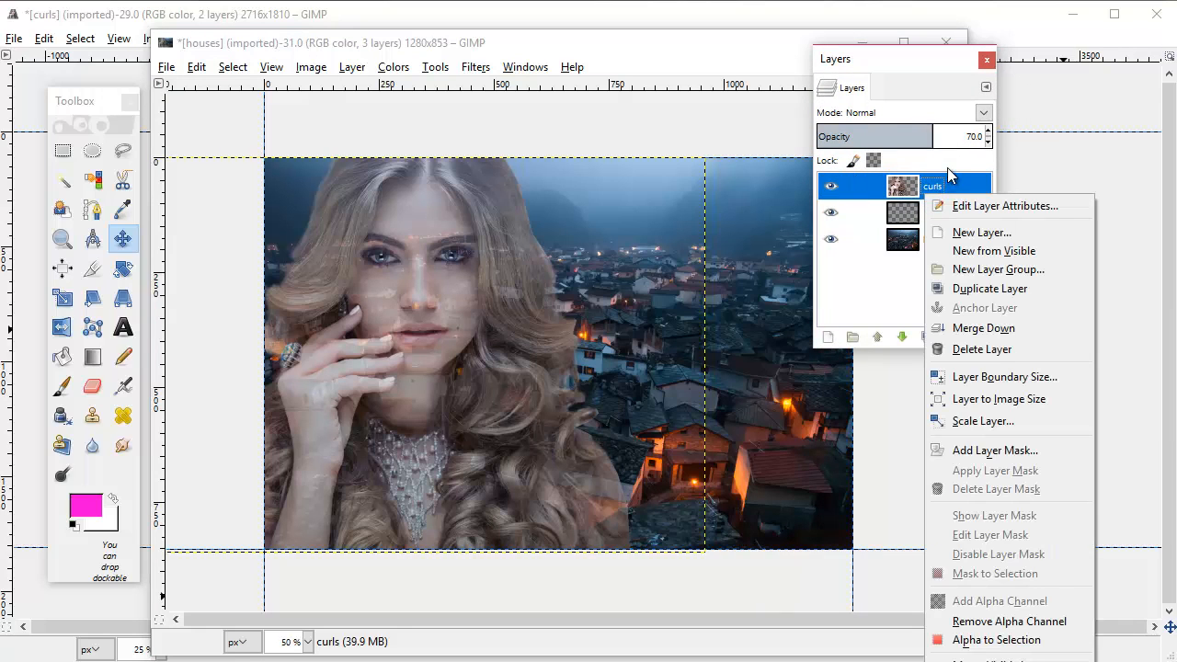
pyautogui.click(1011, 640)
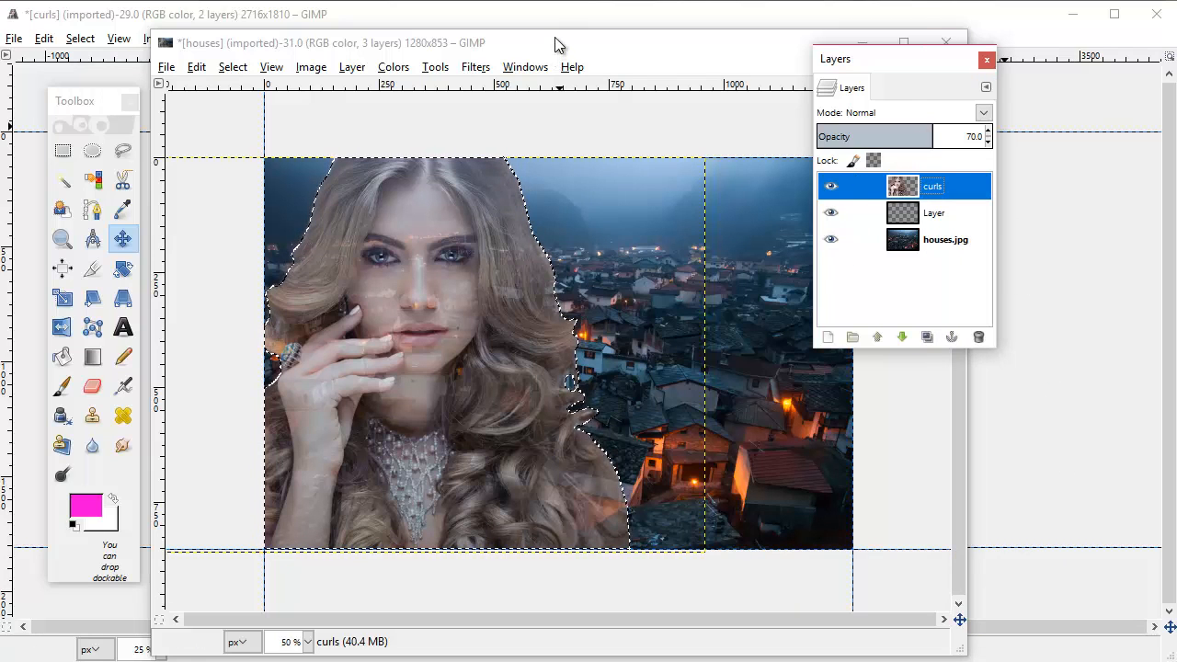
# - Add a black drop shadow to the selected woman with X and Y offsets of 4, blur radius 15, opacity 60 and resizing not allowed
pyautogui.moveTo(869, 67); pyautogui.dragTo(960, 91)
pyautogui.click(476, 67)
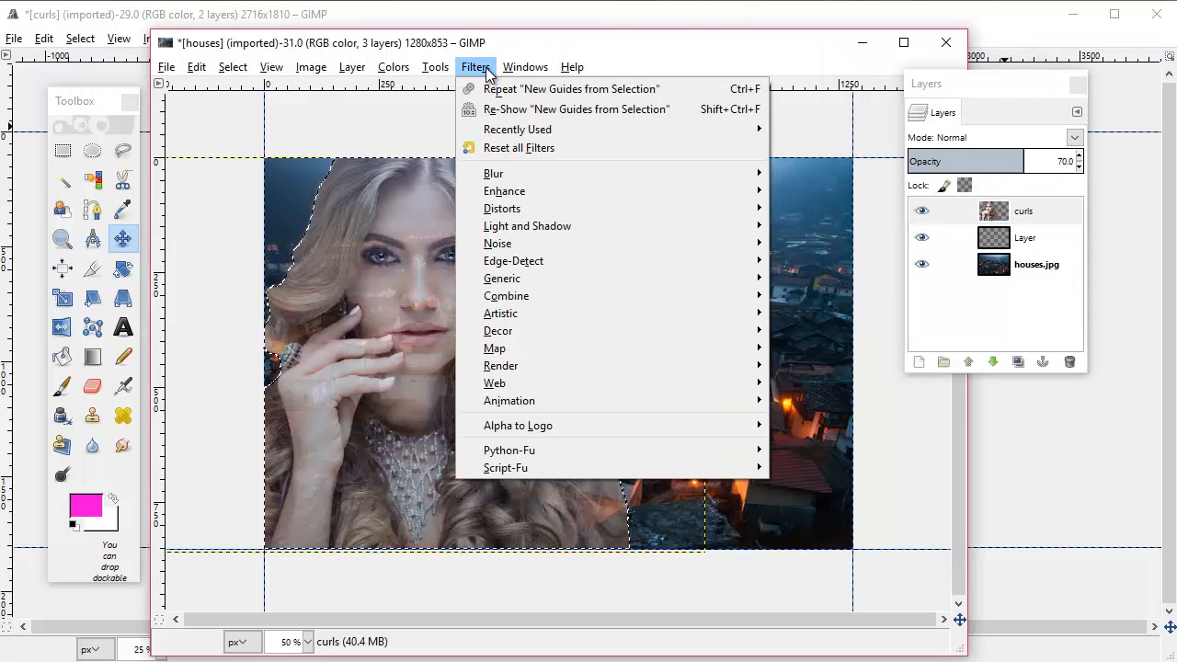
pyautogui.moveTo(580, 231)
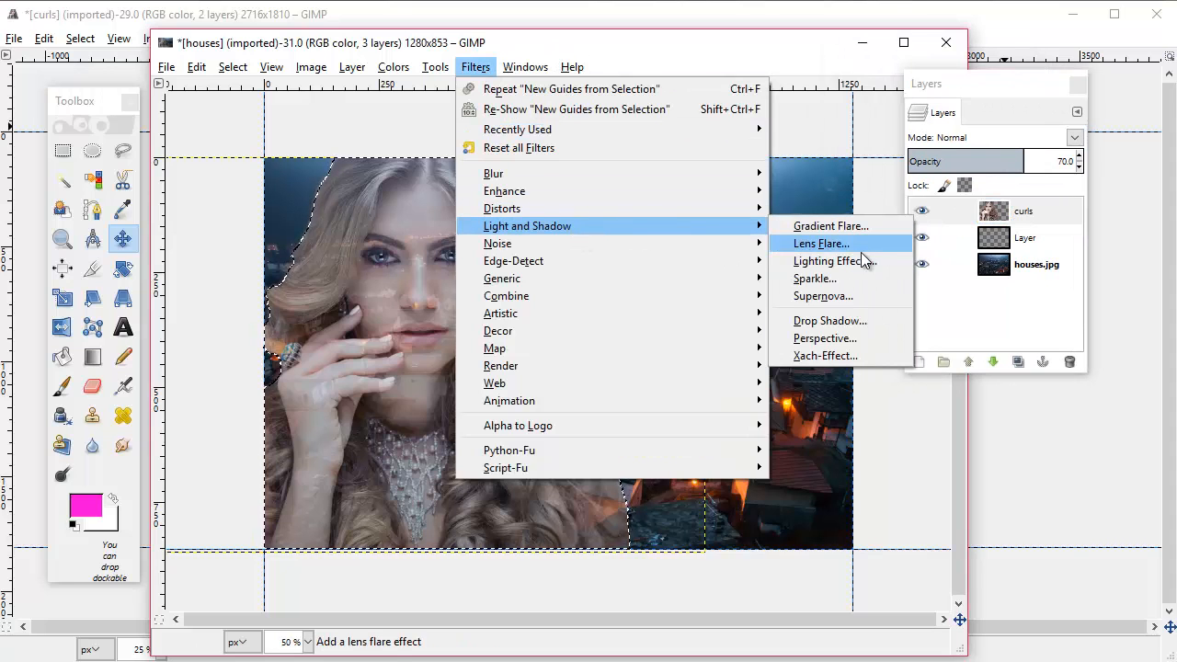
pyautogui.click(846, 321)
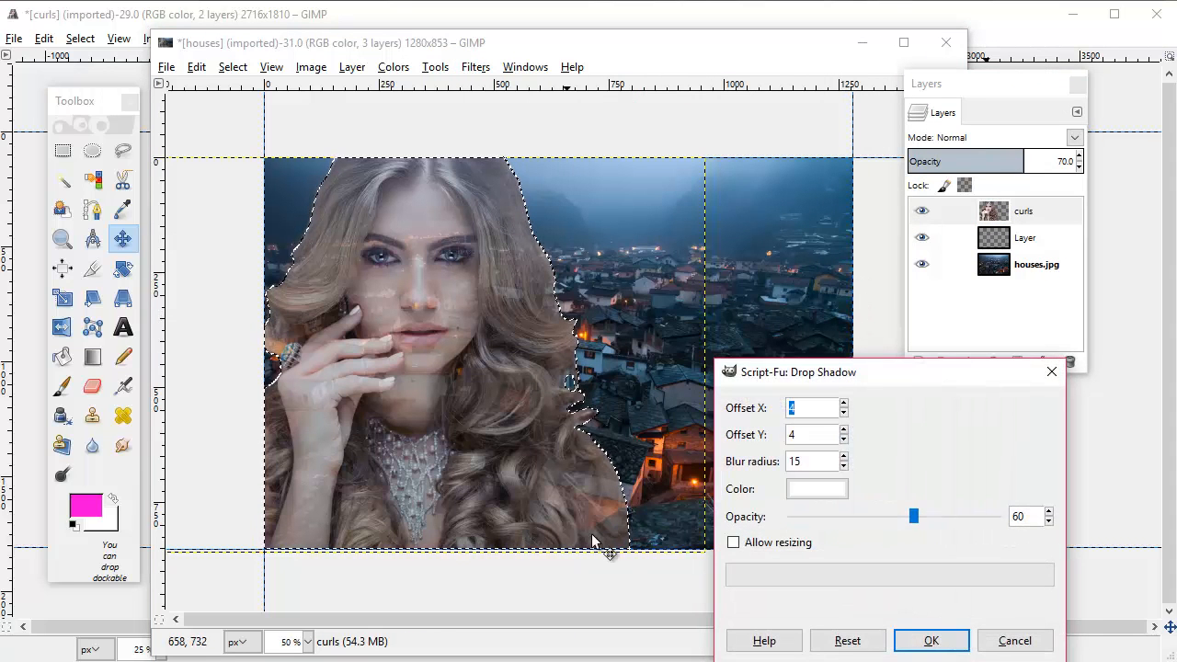
pyautogui.moveTo(833, 373); pyautogui.dragTo(541, 160)
pyautogui.click(518, 276)
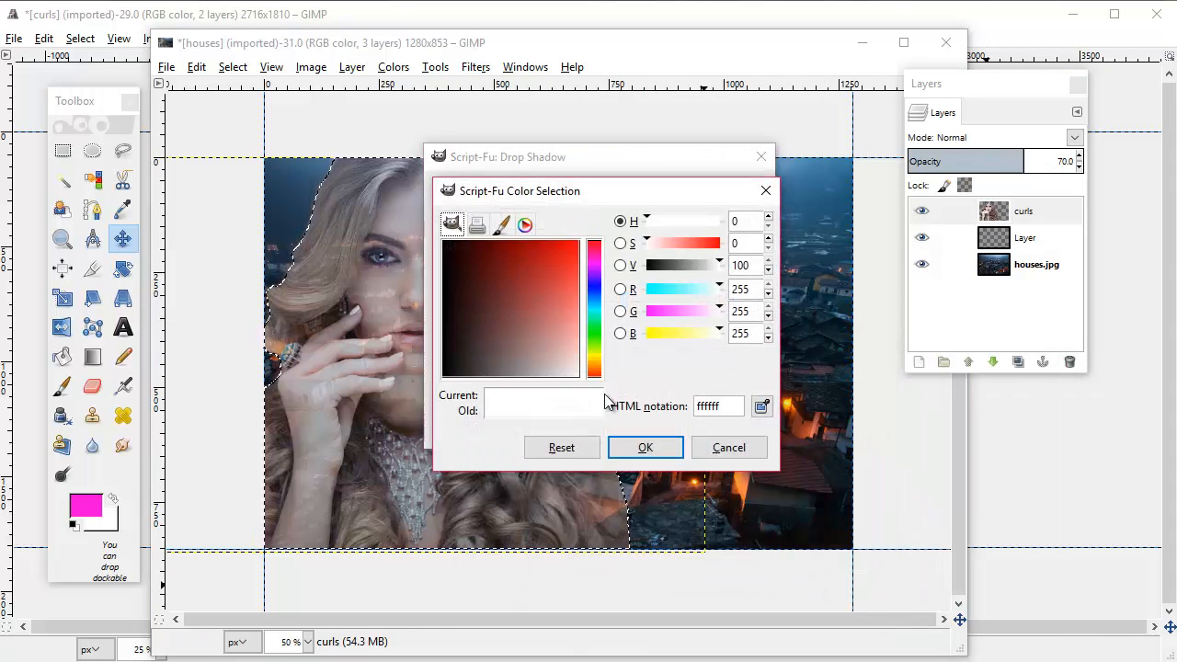
pyautogui.click(460, 256)
pyautogui.click(574, 376)
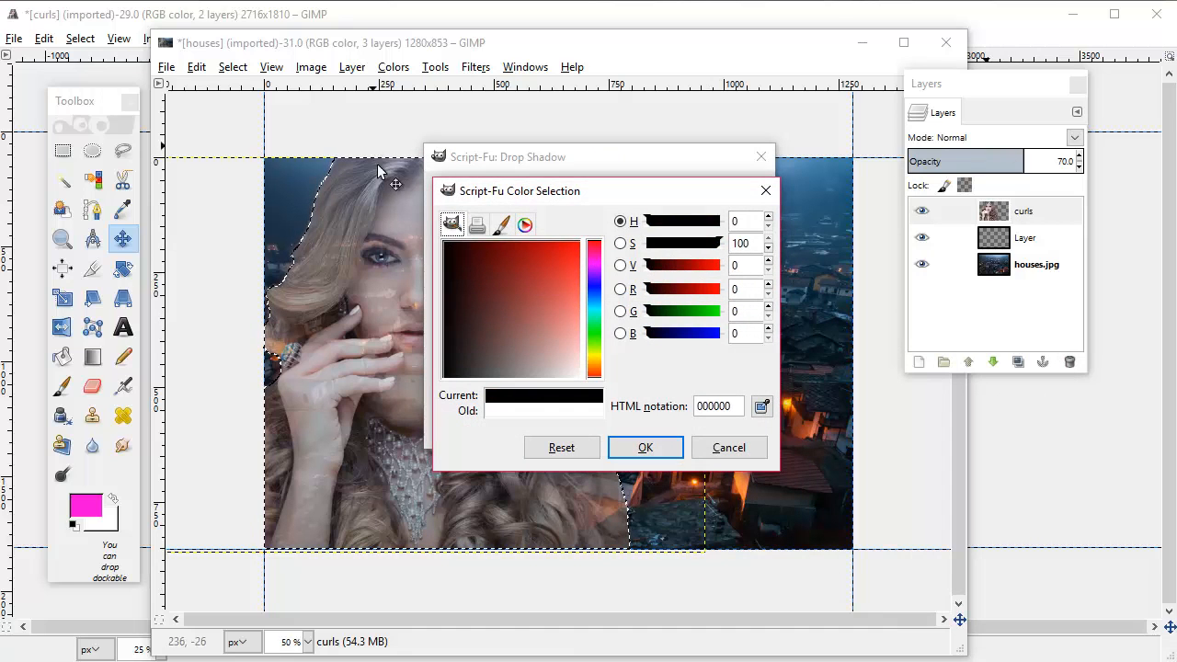
pyautogui.click(646, 446)
pyautogui.click(641, 425)
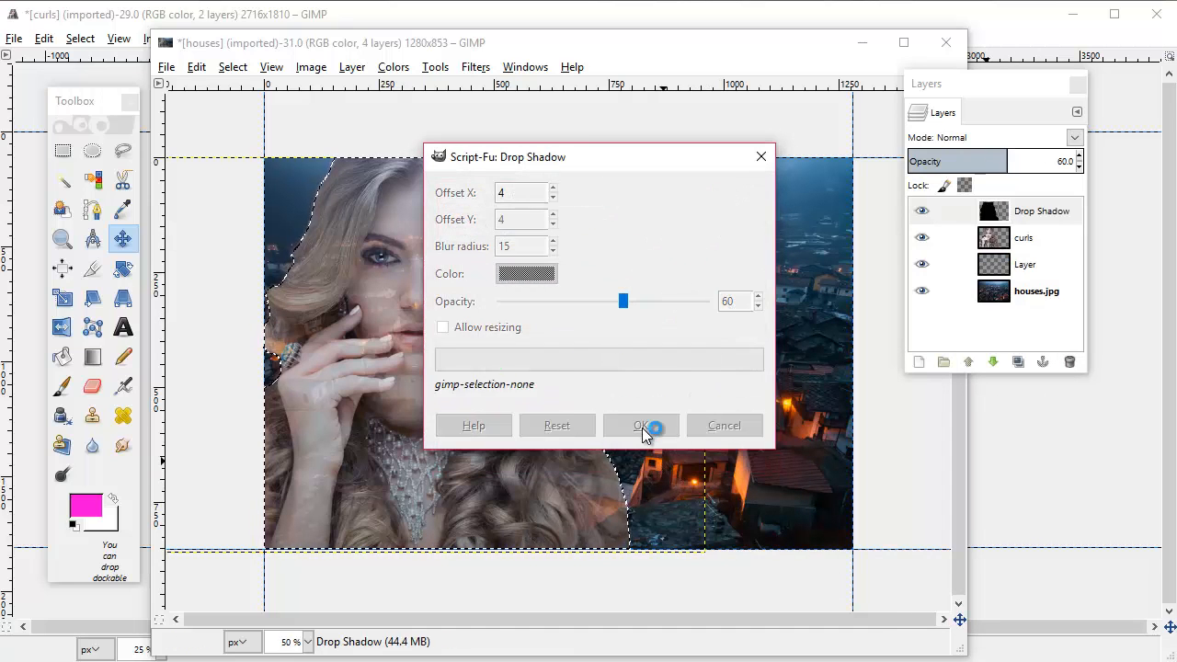
# - Clear the selection around the woman and make houses.jpg the active layer
pyautogui.click(246, 72)
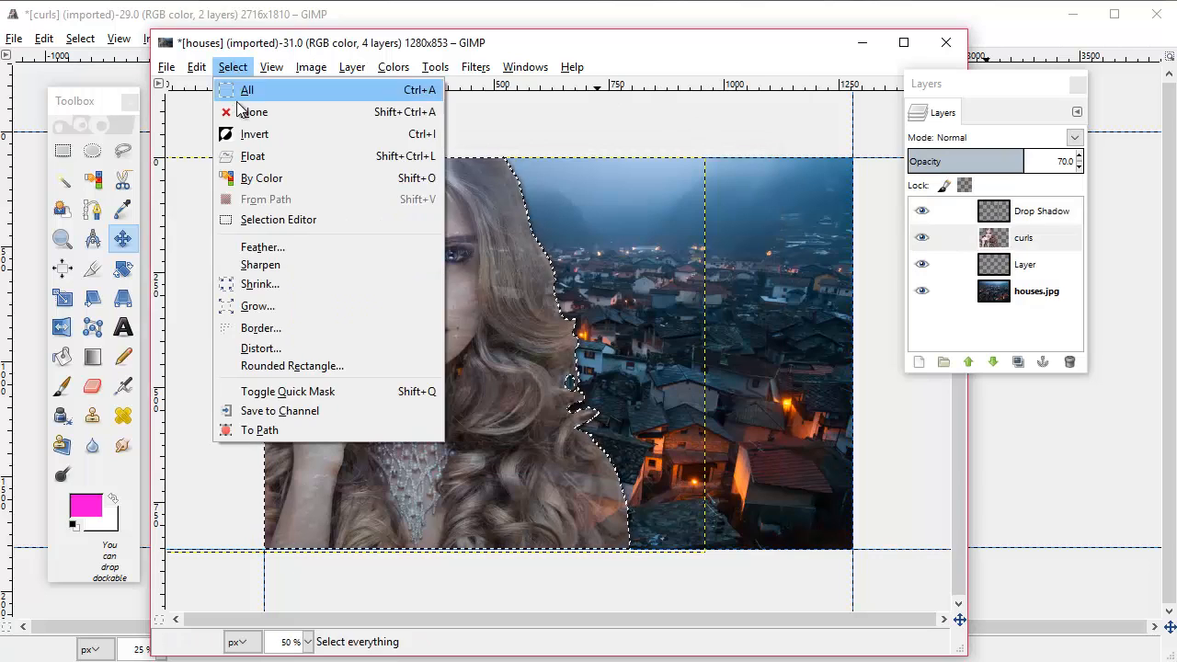
pyautogui.click(248, 110)
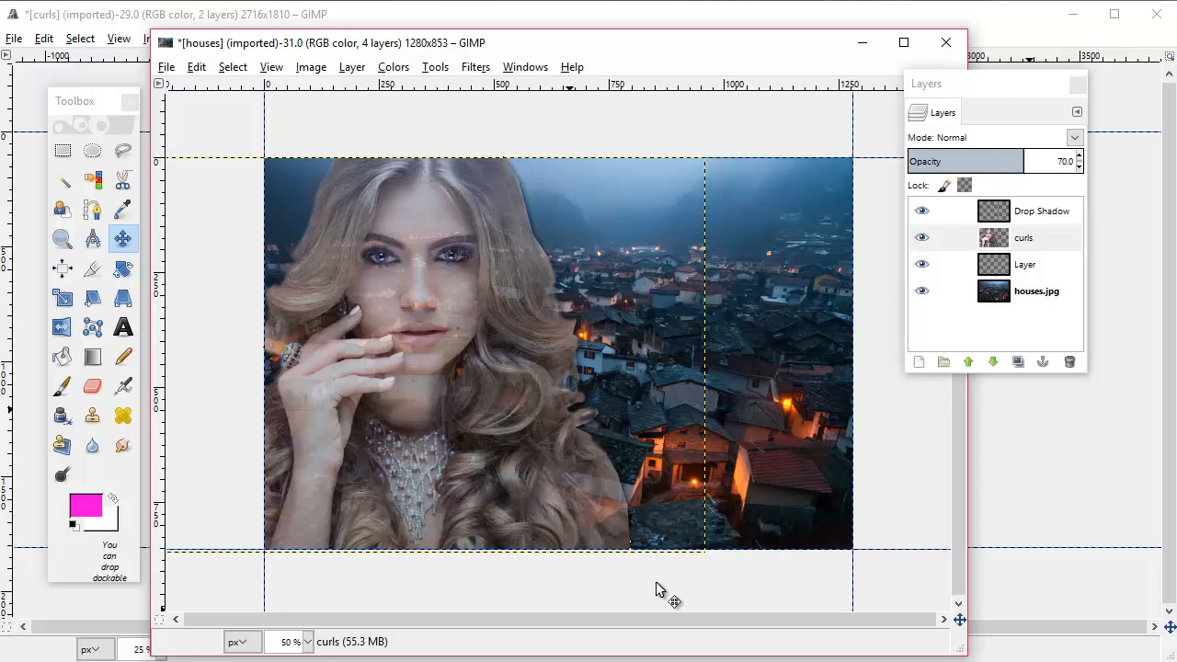
pyautogui.click(1031, 300)
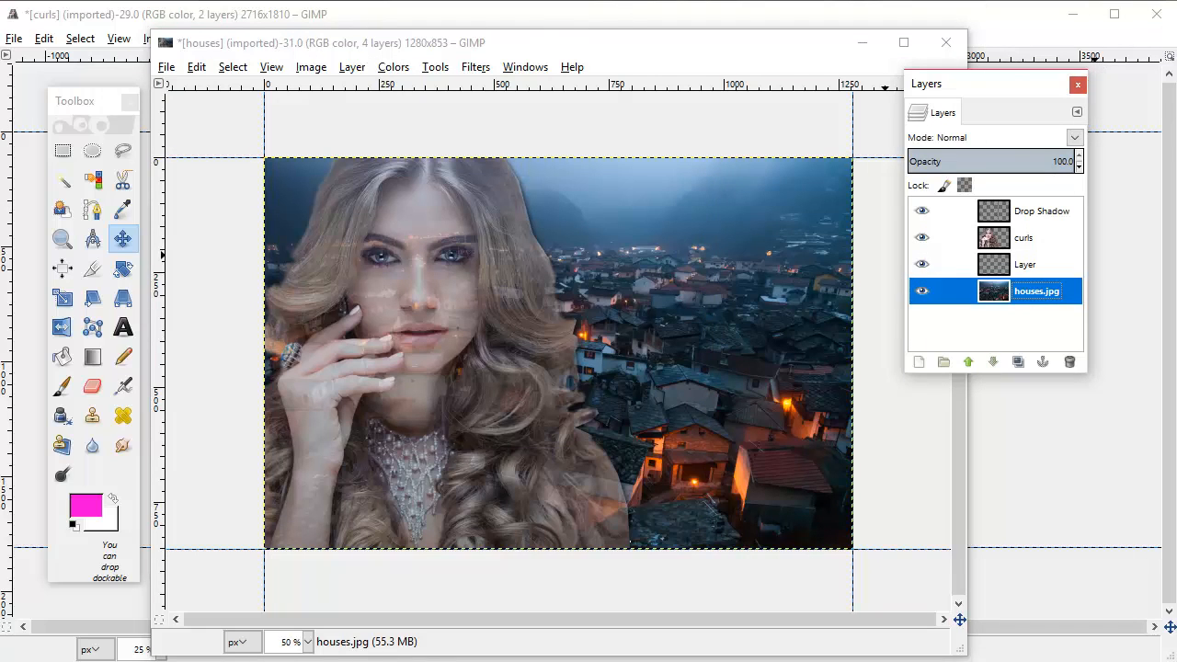
# - Save the layered composition as curls-houses.xcf in the combining-images folder
pyautogui.click(165, 66)
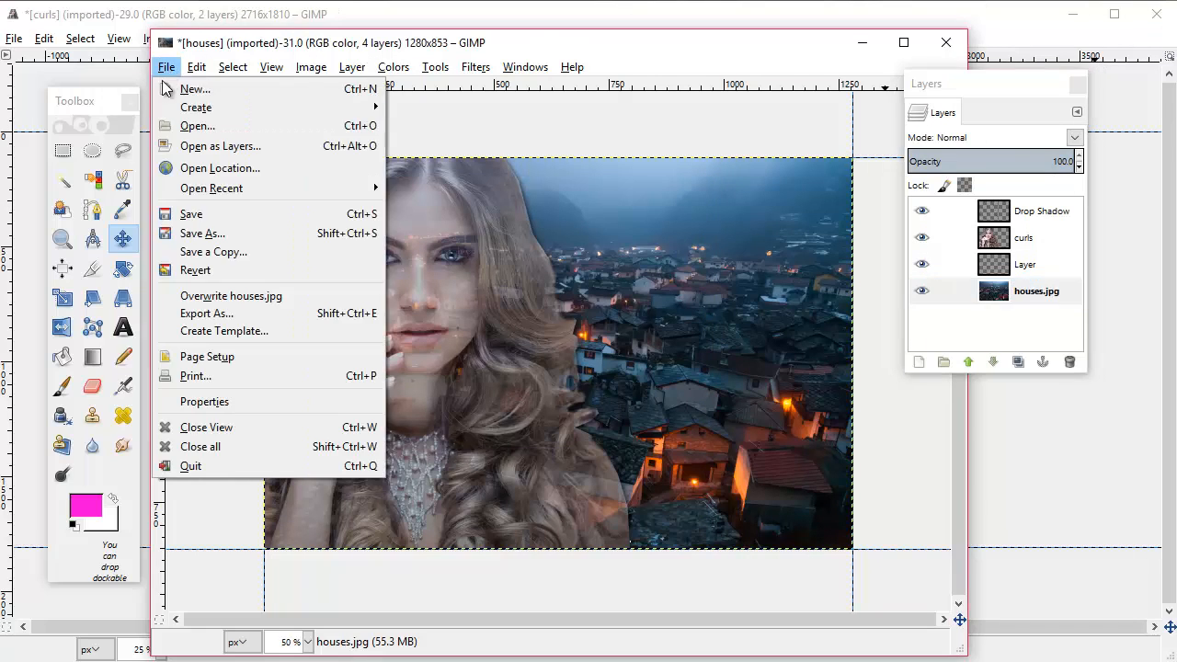
pyautogui.click(219, 236)
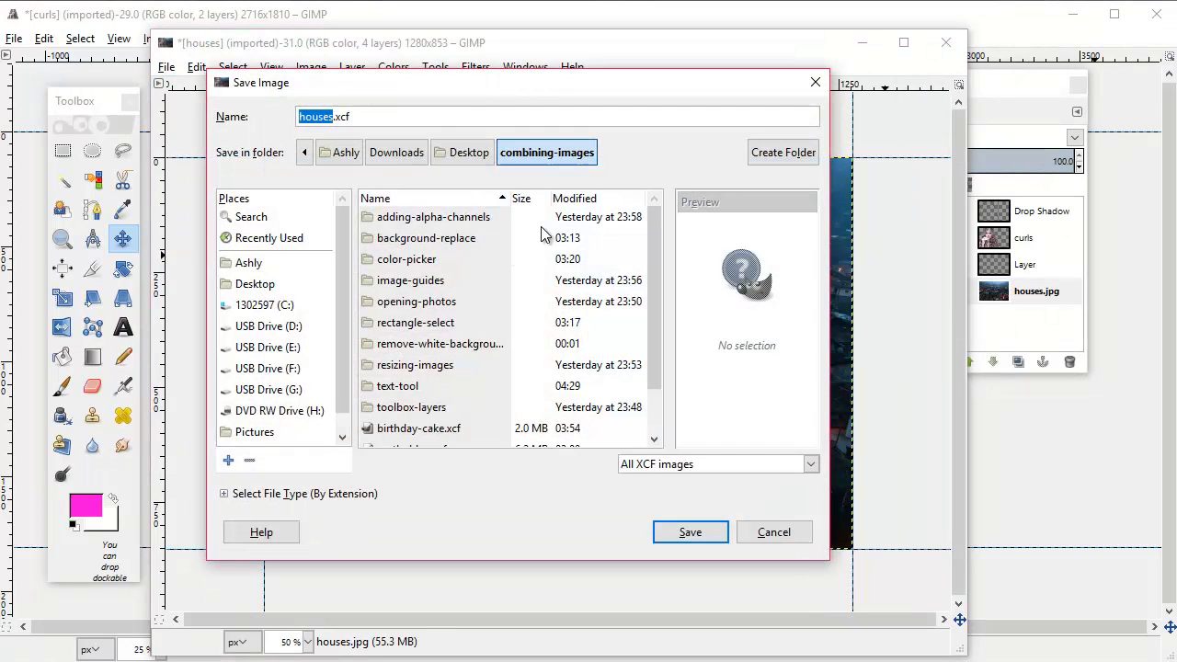
pyautogui.write('cu')
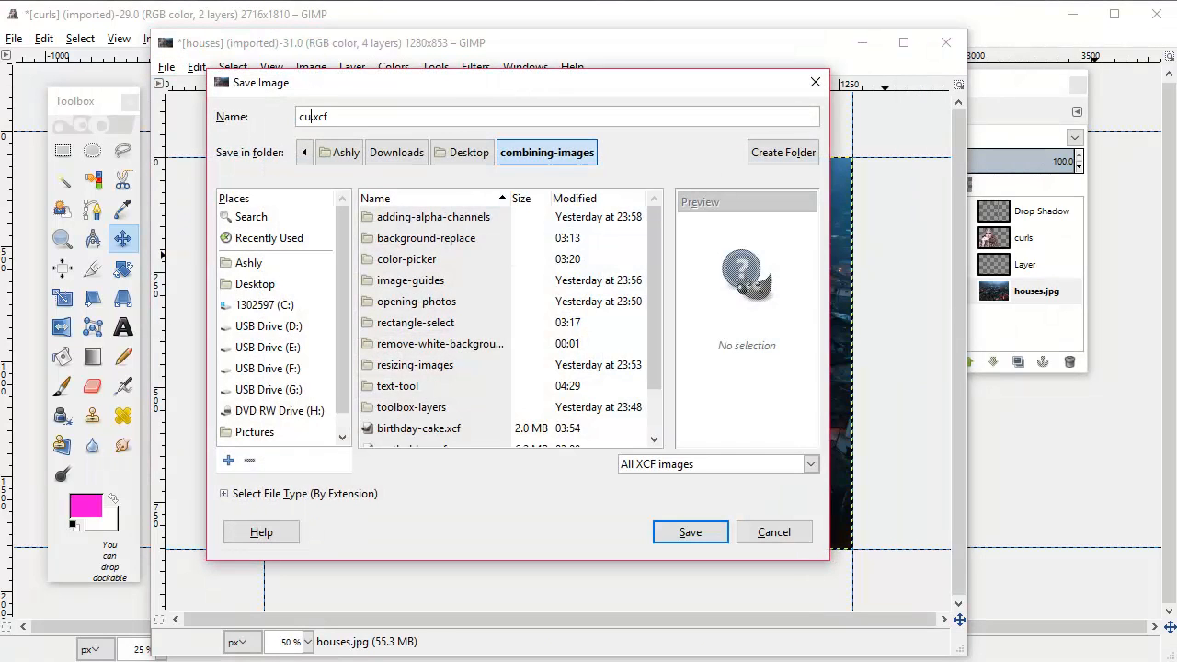
pyautogui.write('rls-houses')
pyautogui.press('Return')
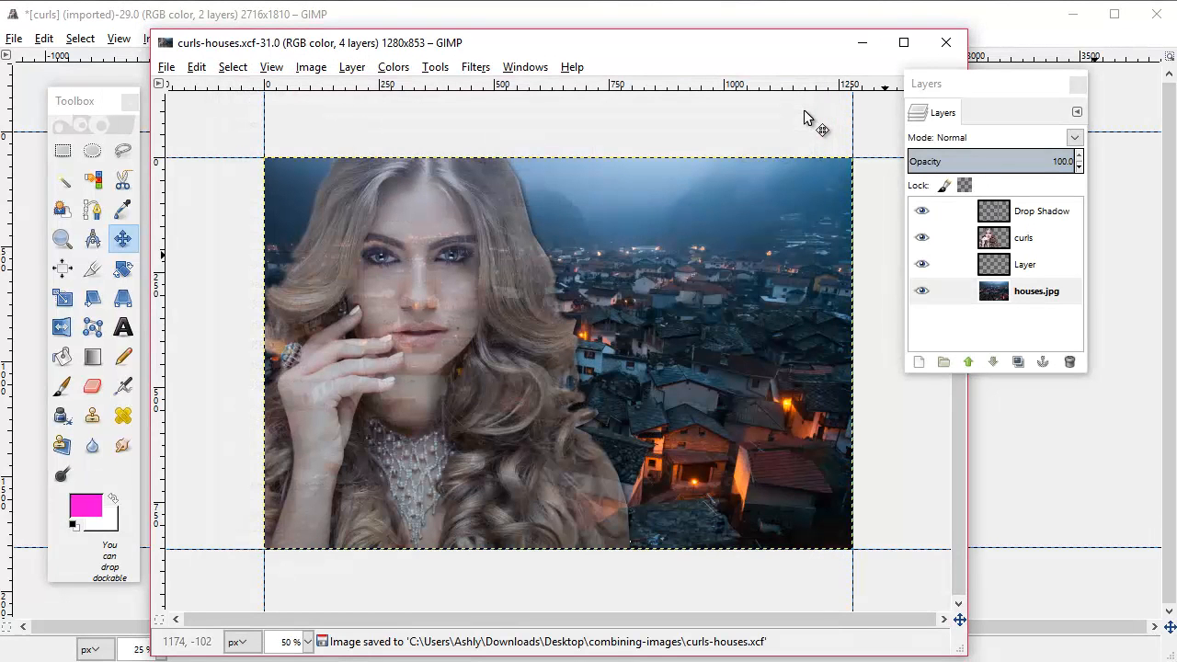
# - Export the composition as curls-houses.png to the combining-images folder with compression level 9
pyautogui.click(167, 67)
pyautogui.click(260, 315)
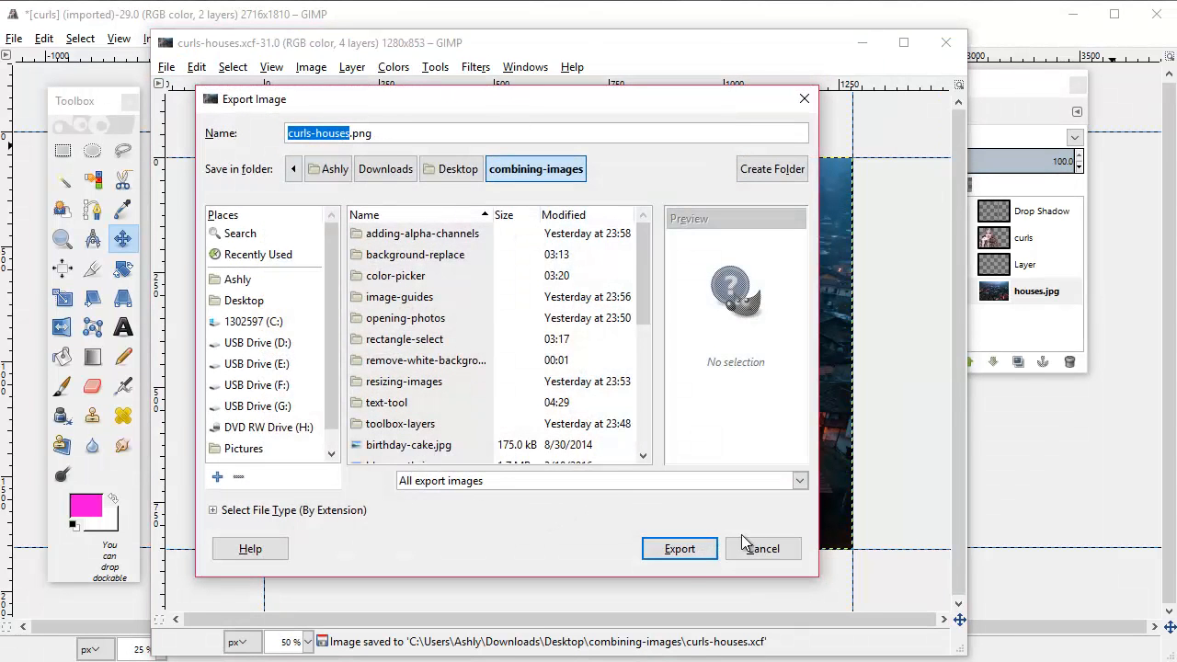
pyautogui.click(680, 549)
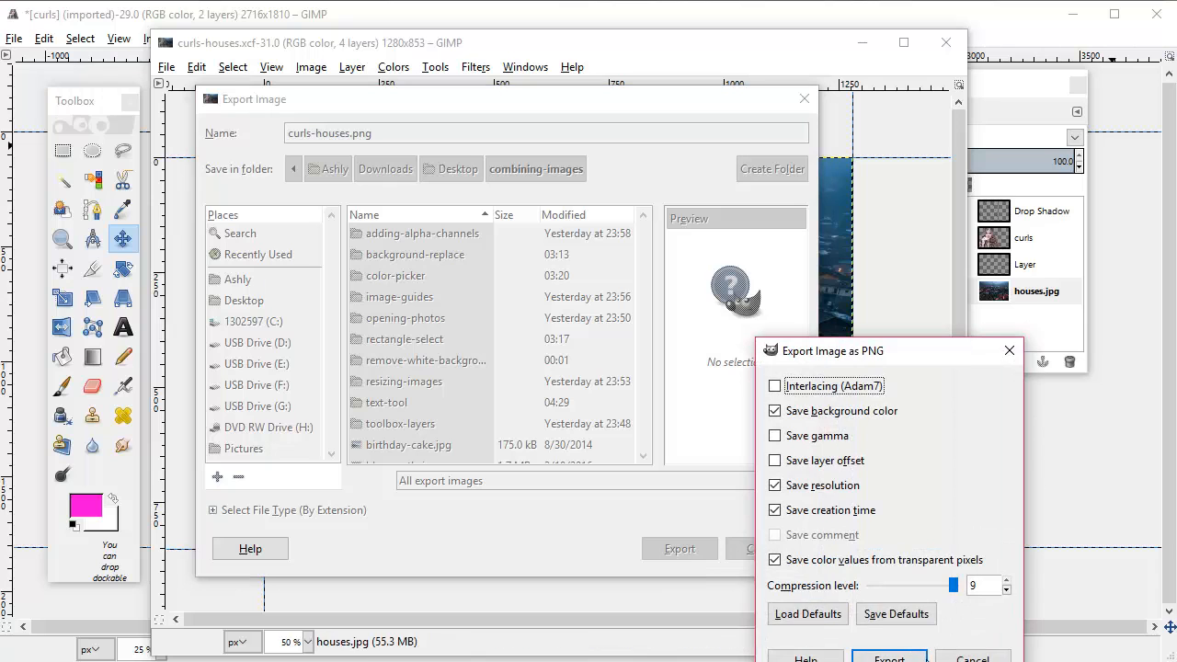
pyautogui.click(922, 658)
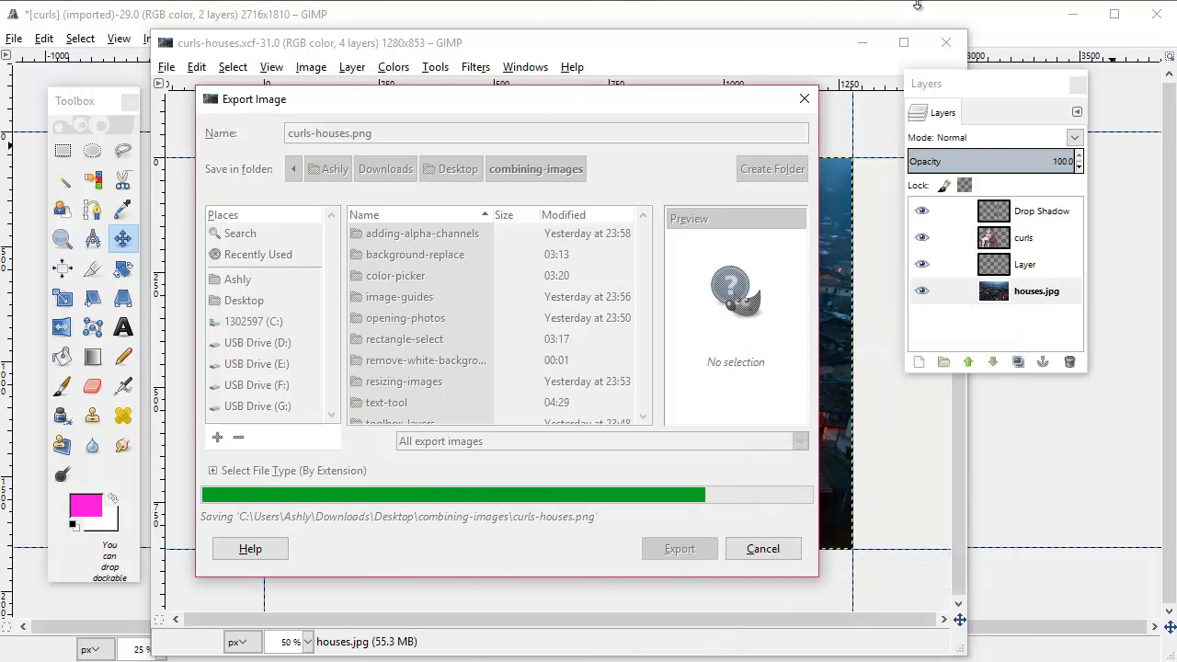